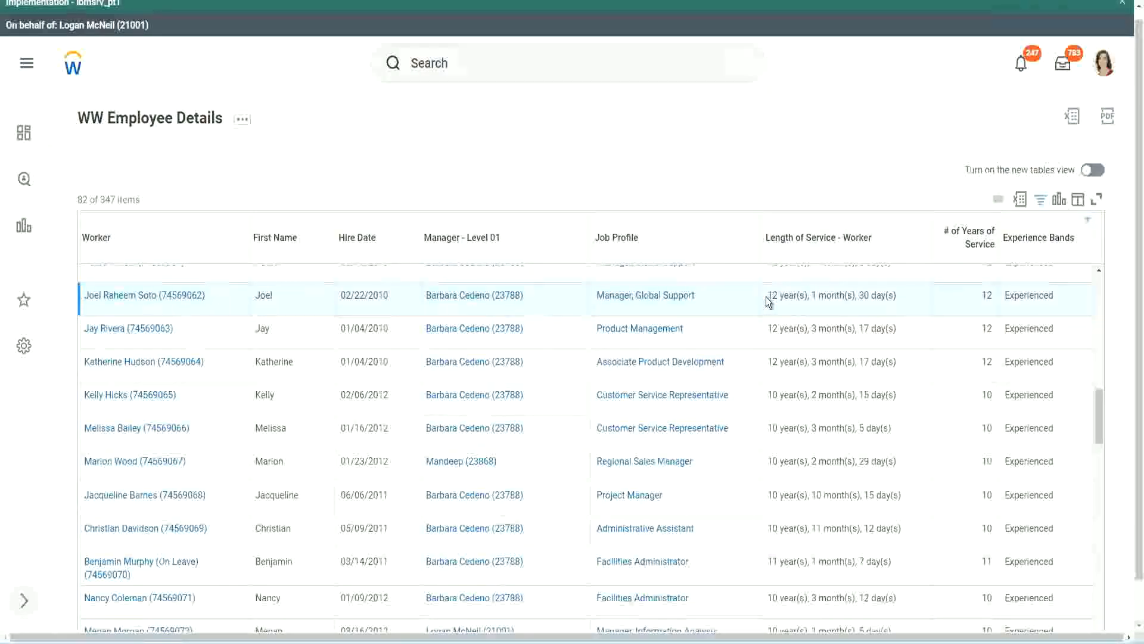
# Step: Compare Length of Service with # of Years of Service in the Manager, Global Support and Administrative Assistant rows of WW Employee Details
pyautogui.moveTo(770, 295); pyautogui.dragTo(877, 295)
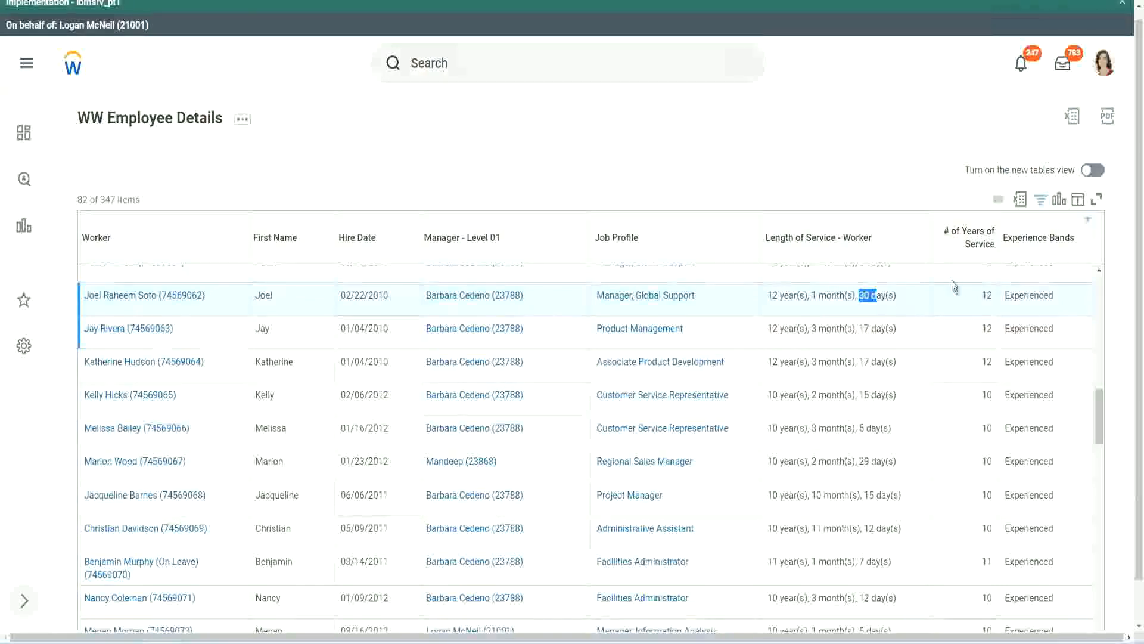
pyautogui.click(957, 307)
pyautogui.doubleClick(958, 308)
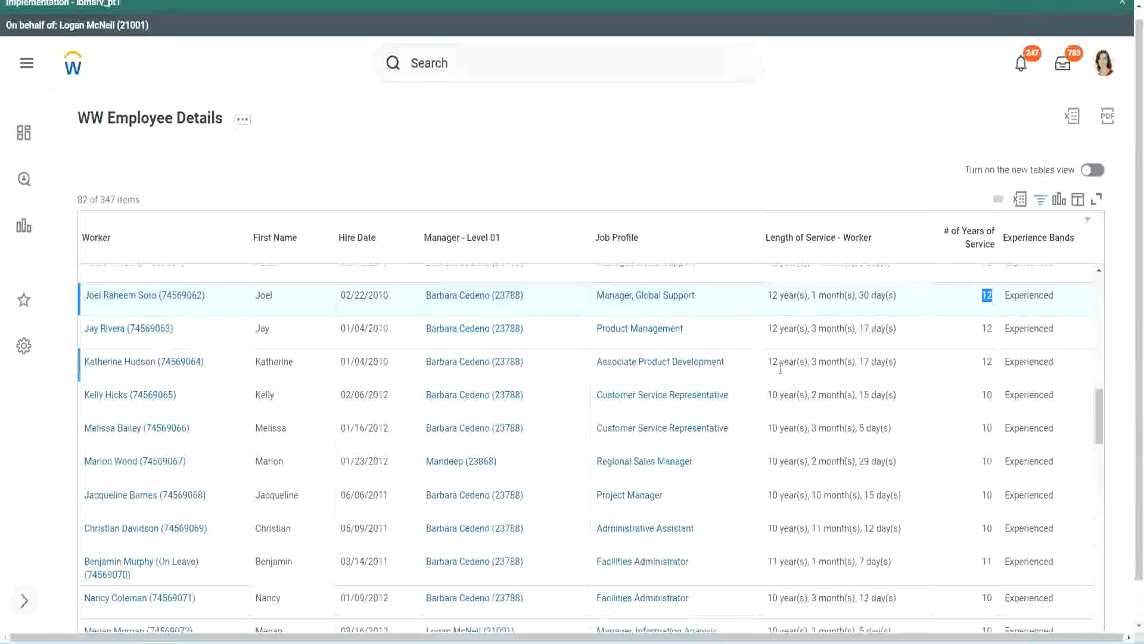
pyautogui.click(791, 529)
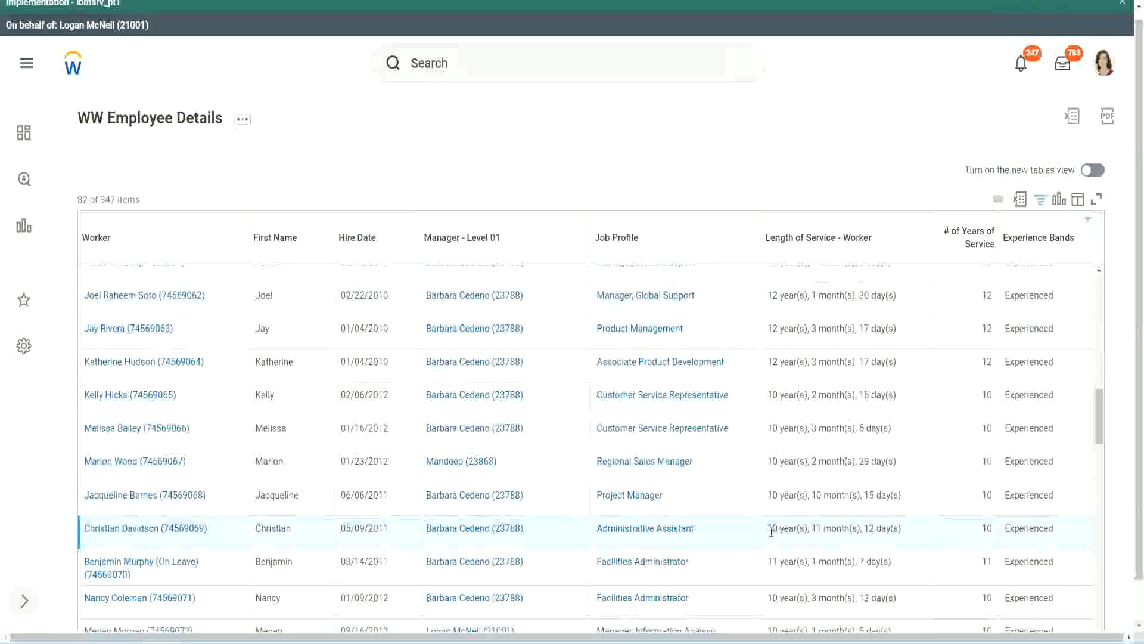
pyautogui.doubleClick(823, 527)
pyautogui.moveTo(868, 528); pyautogui.dragTo(874, 530)
pyautogui.click(888, 528)
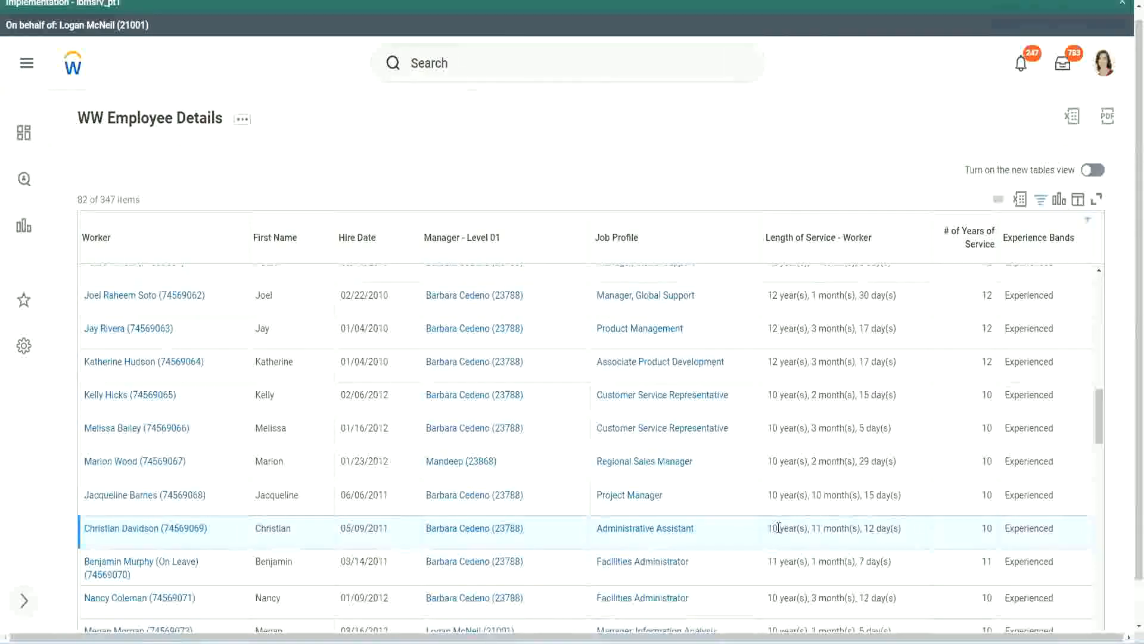
pyautogui.doubleClick(987, 528)
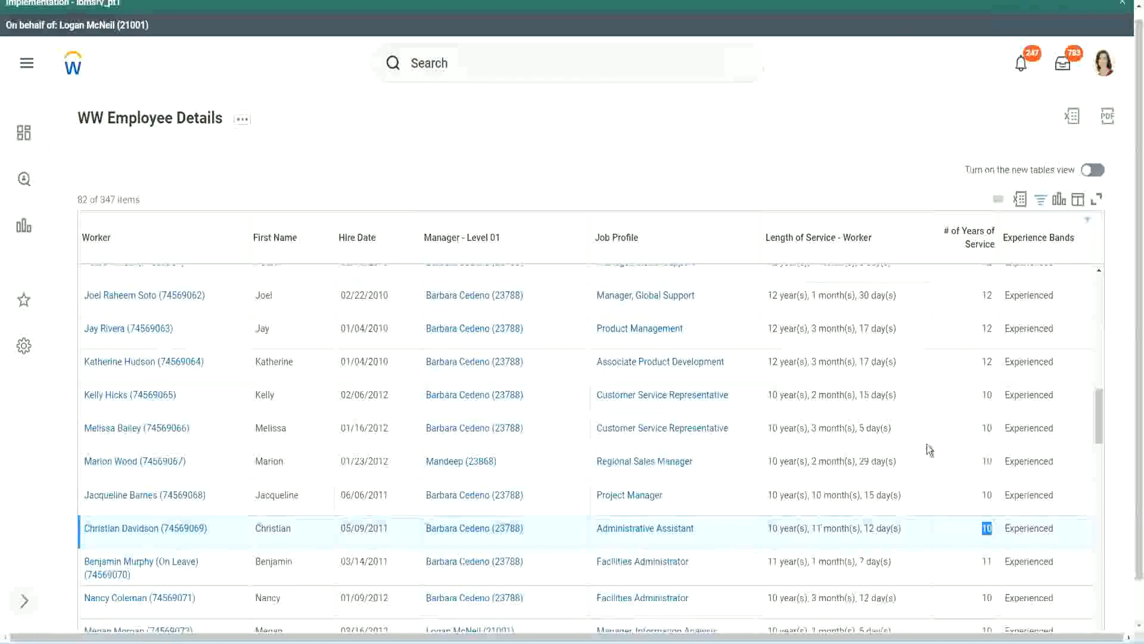
pyautogui.click(984, 370)
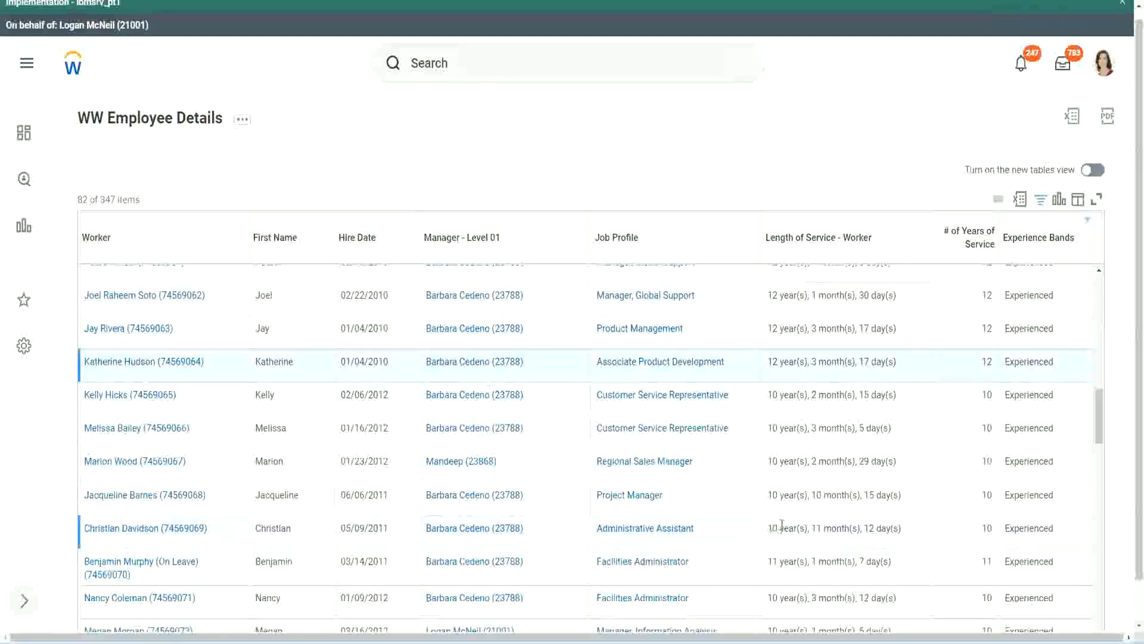
pyautogui.moveTo(781, 525); pyautogui.dragTo(768, 526)
pyautogui.click(864, 526)
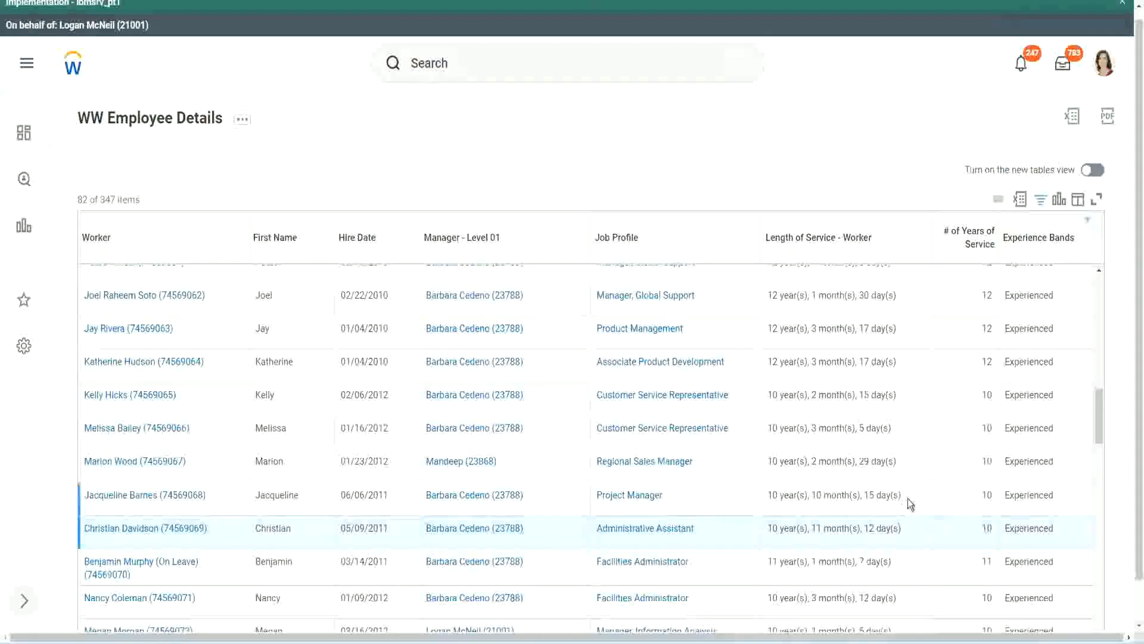
# Step: Recheck how whole years of service relate to the full service length, including the Project Manager row with a 06/06/2011 hire date
pyautogui.doubleClick(988, 296)
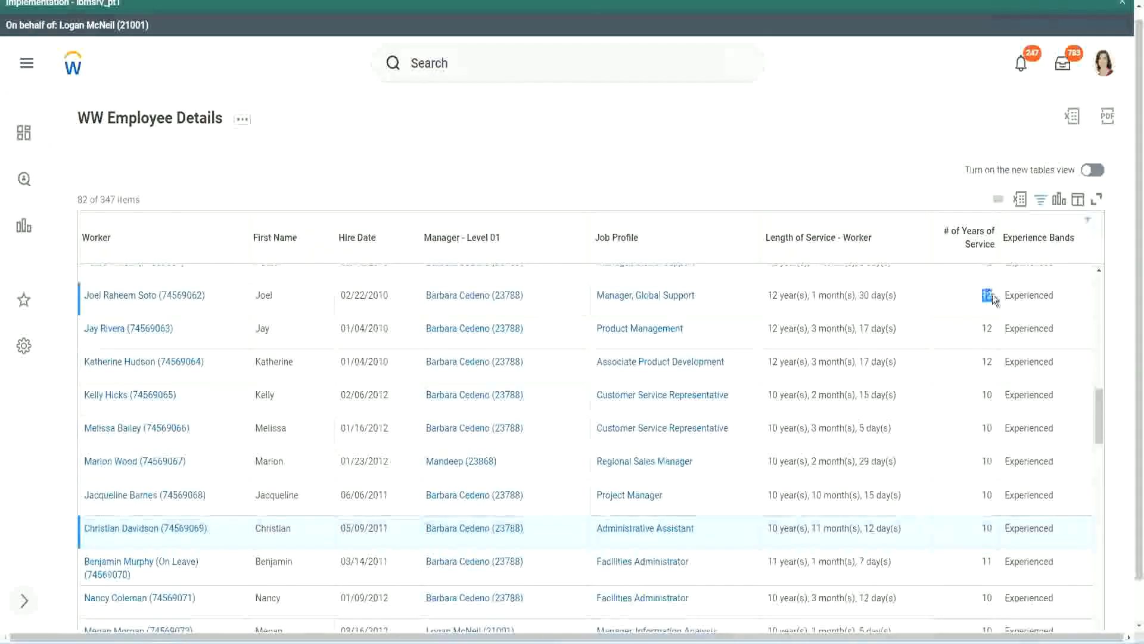
pyautogui.moveTo(768, 296); pyautogui.dragTo(911, 290)
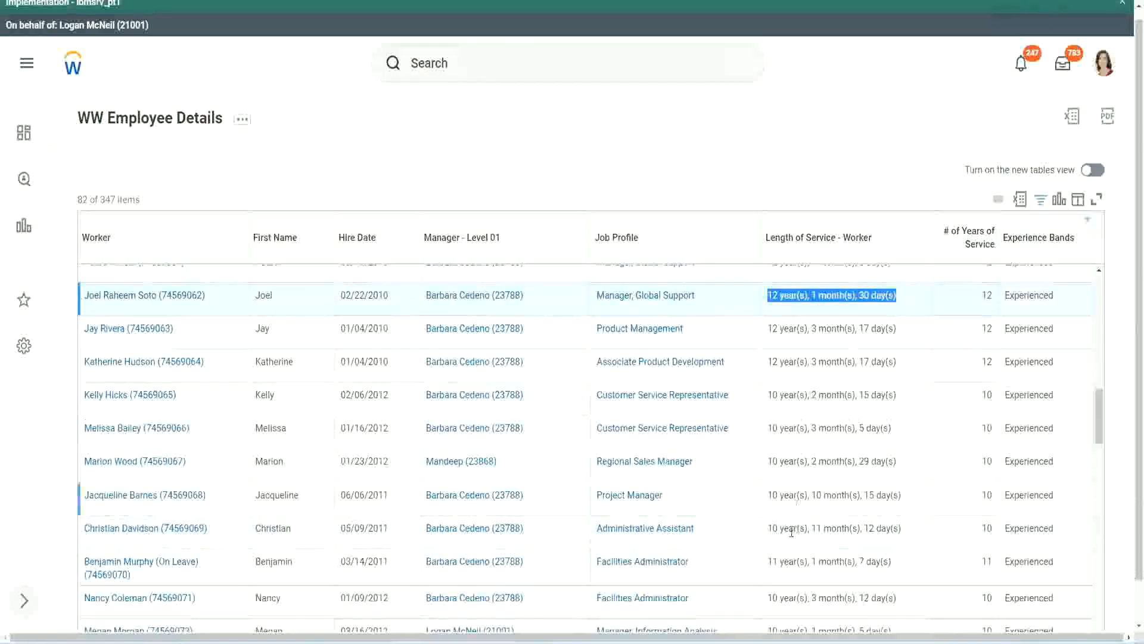
pyautogui.click(891, 528)
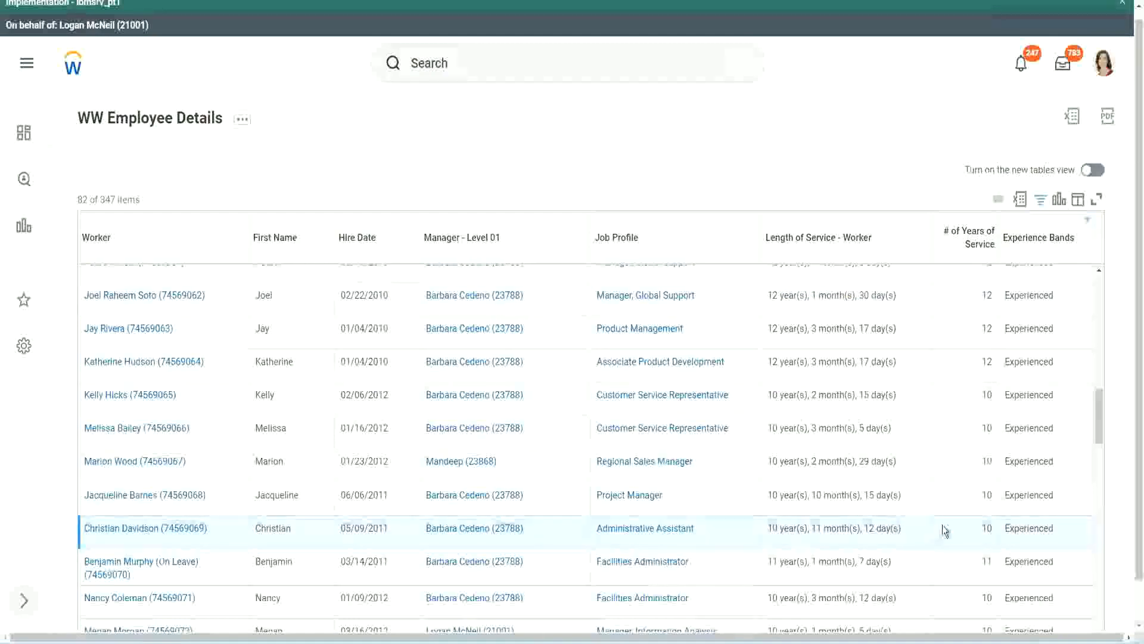
pyautogui.doubleClick(986, 528)
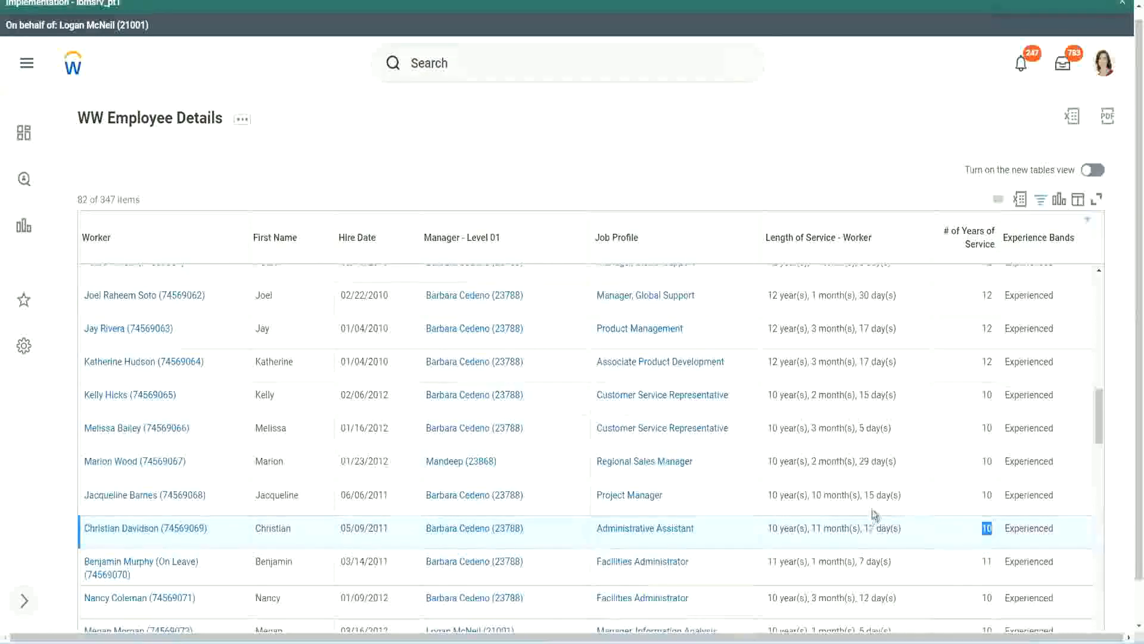
pyautogui.click(944, 531)
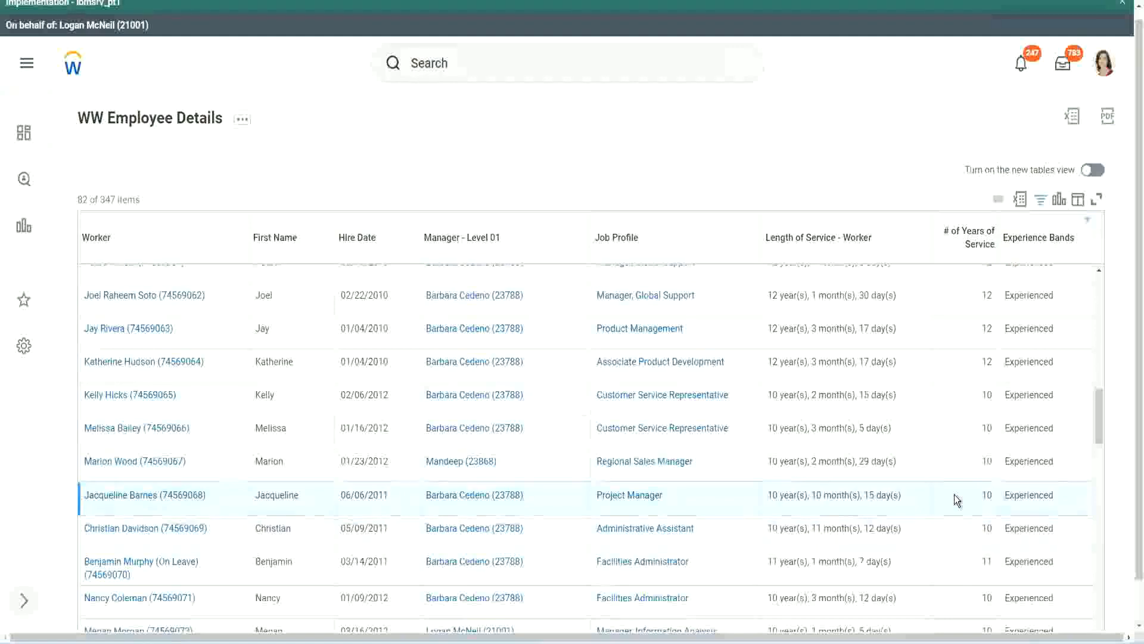
pyautogui.doubleClick(988, 495)
pyautogui.click(987, 494)
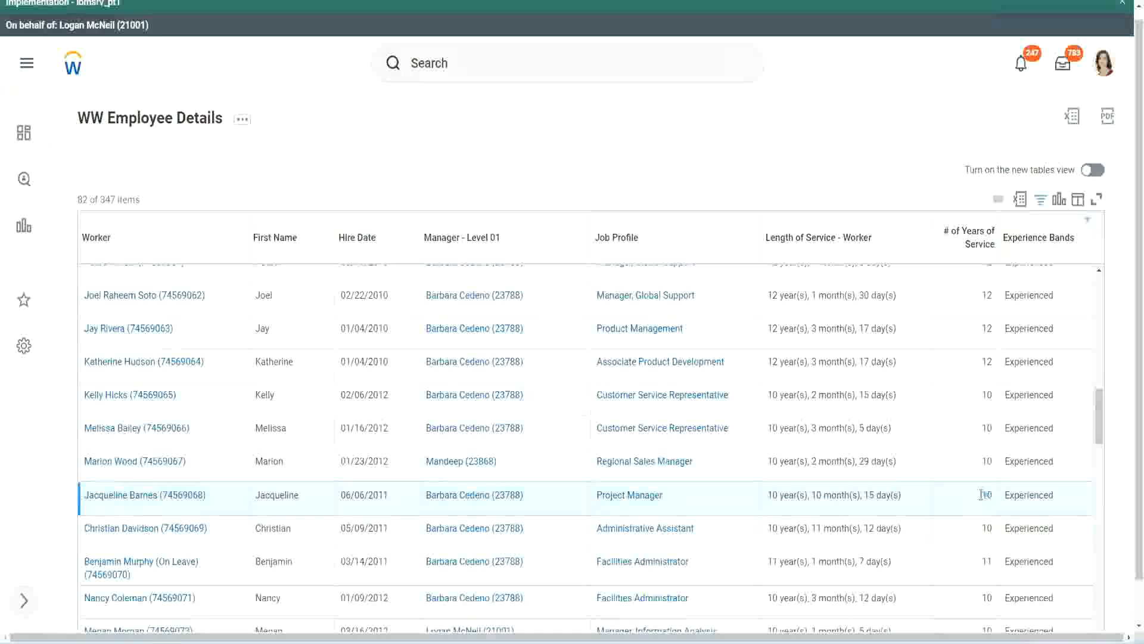
pyautogui.doubleClick(816, 496)
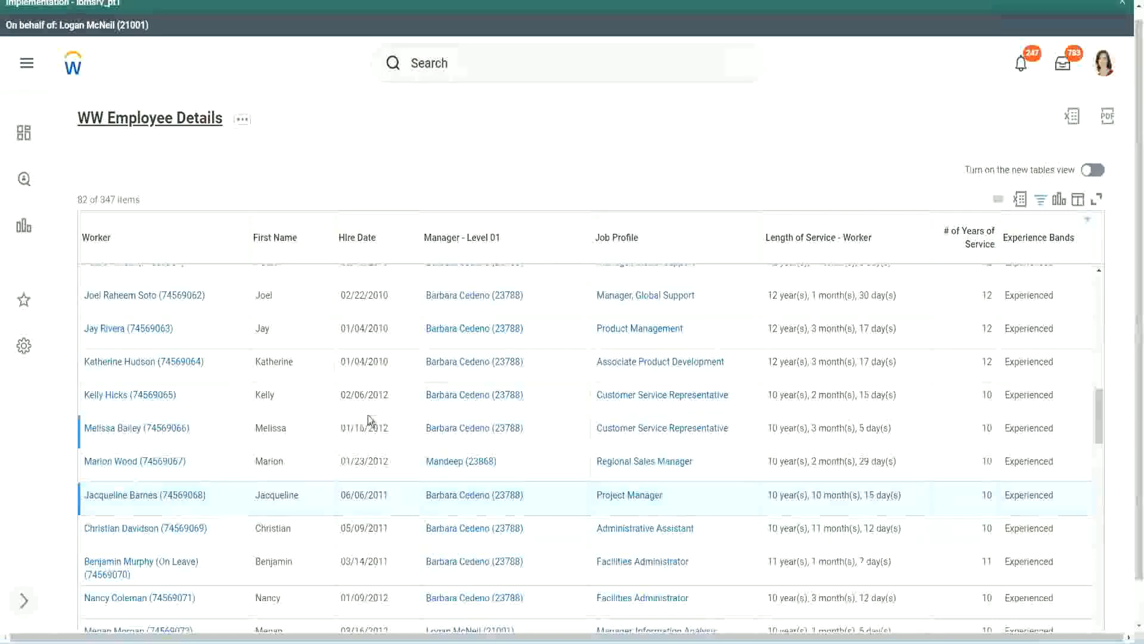
# Step: Open the calculated field behind the Experience Bands column in a new tab and examine its conditions and return values
pyautogui.scroll(-5, 373, 409)
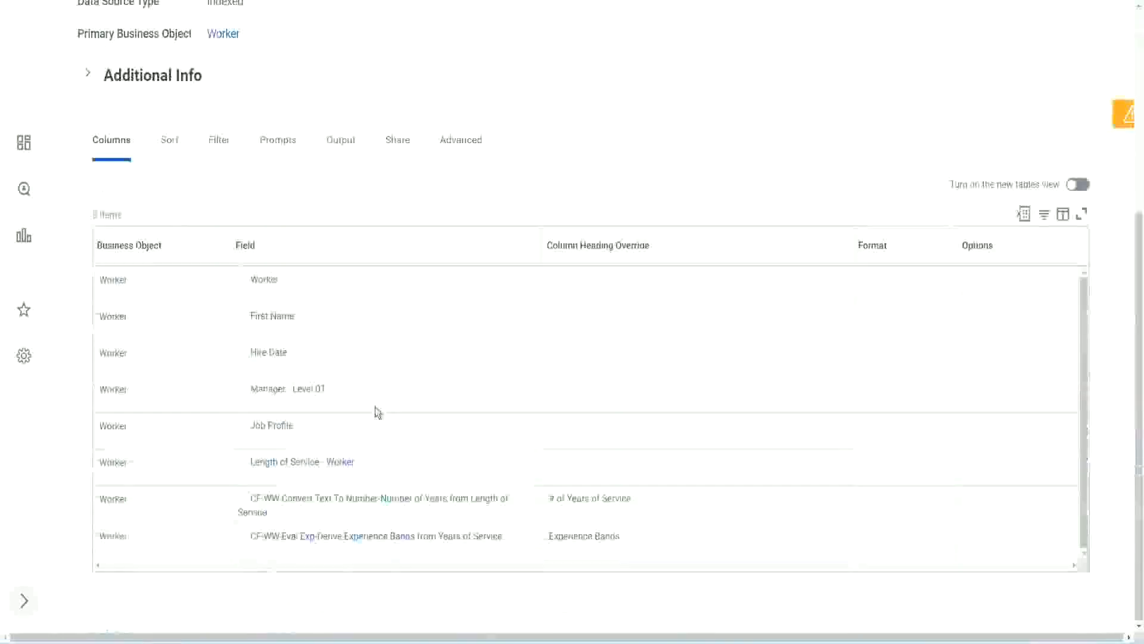
pyautogui.rightClick(311, 542)
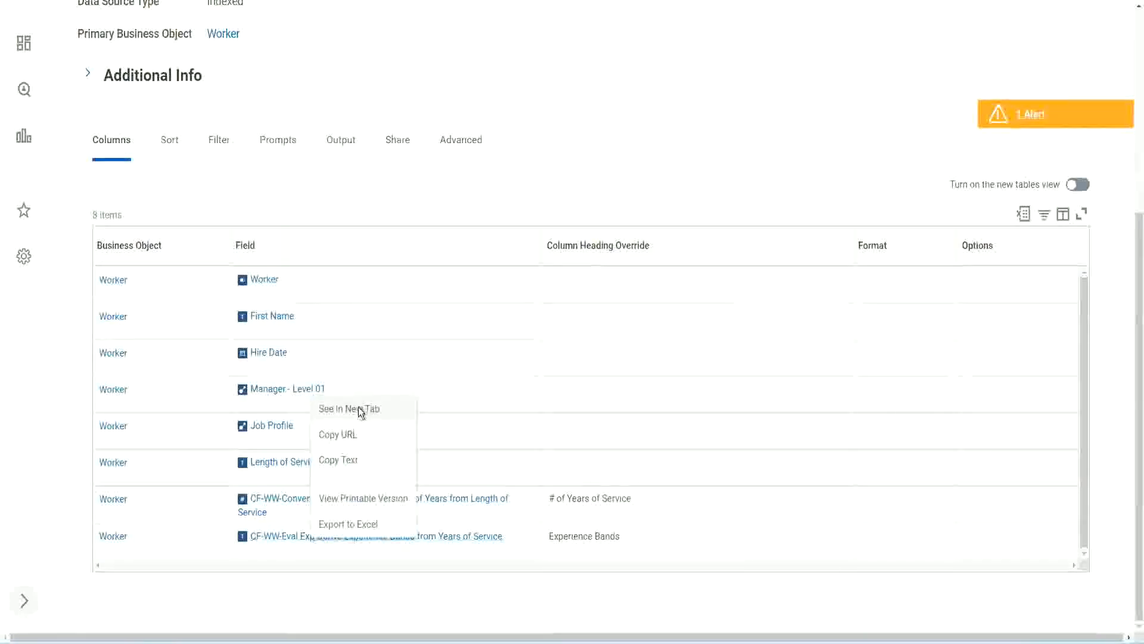
pyautogui.click(361, 409)
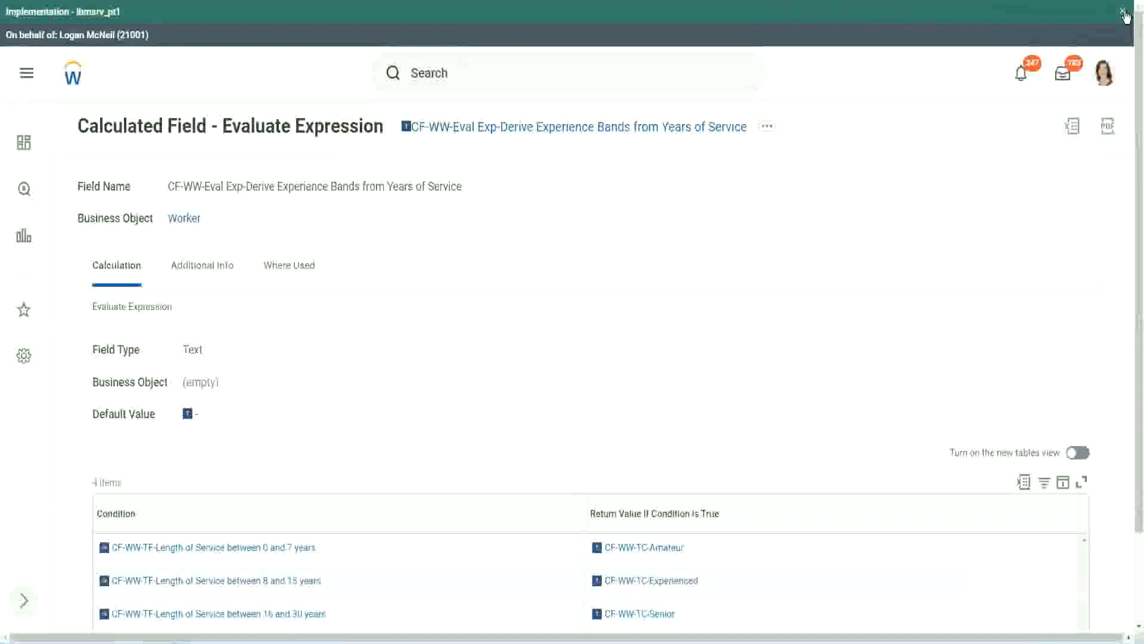
pyautogui.click(1123, 12)
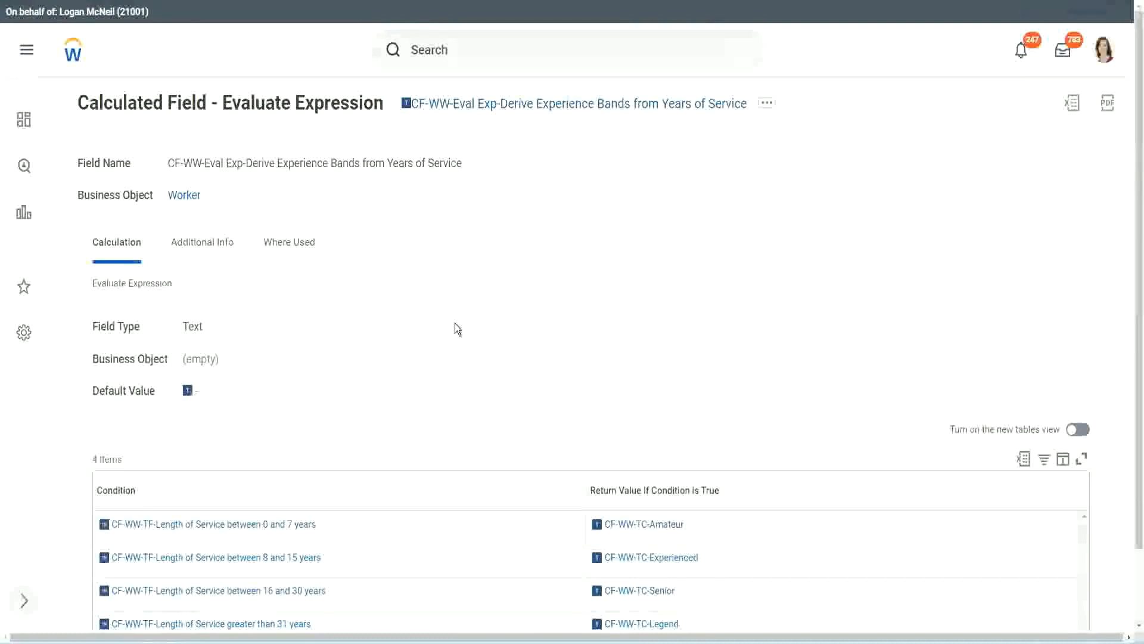
pyautogui.scroll(-1, 457, 340)
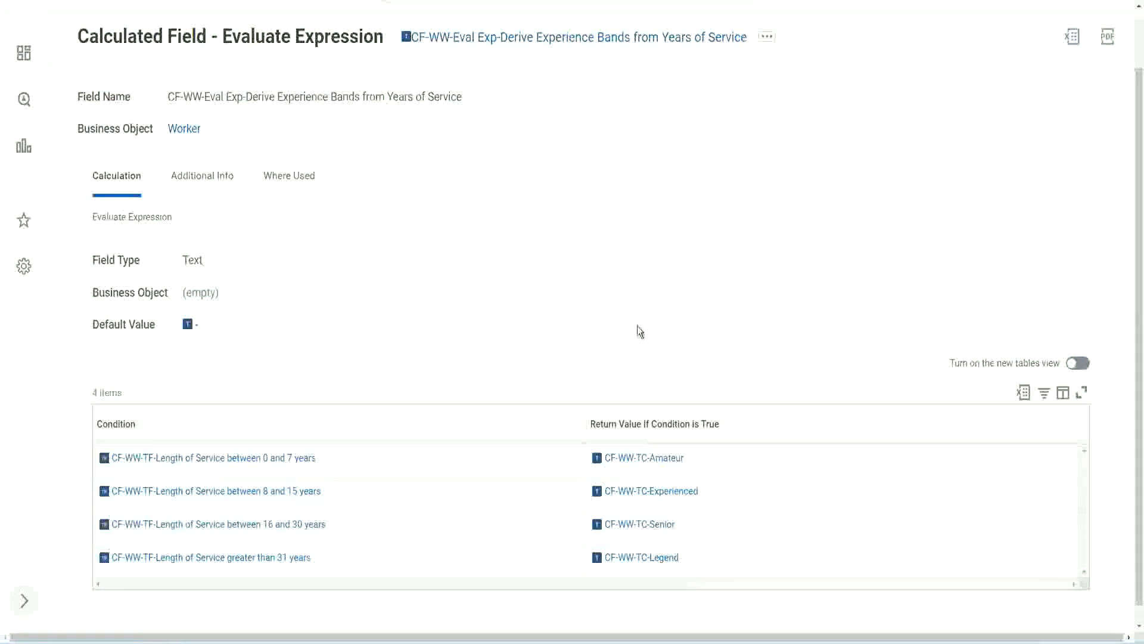
pyautogui.click(519, 421)
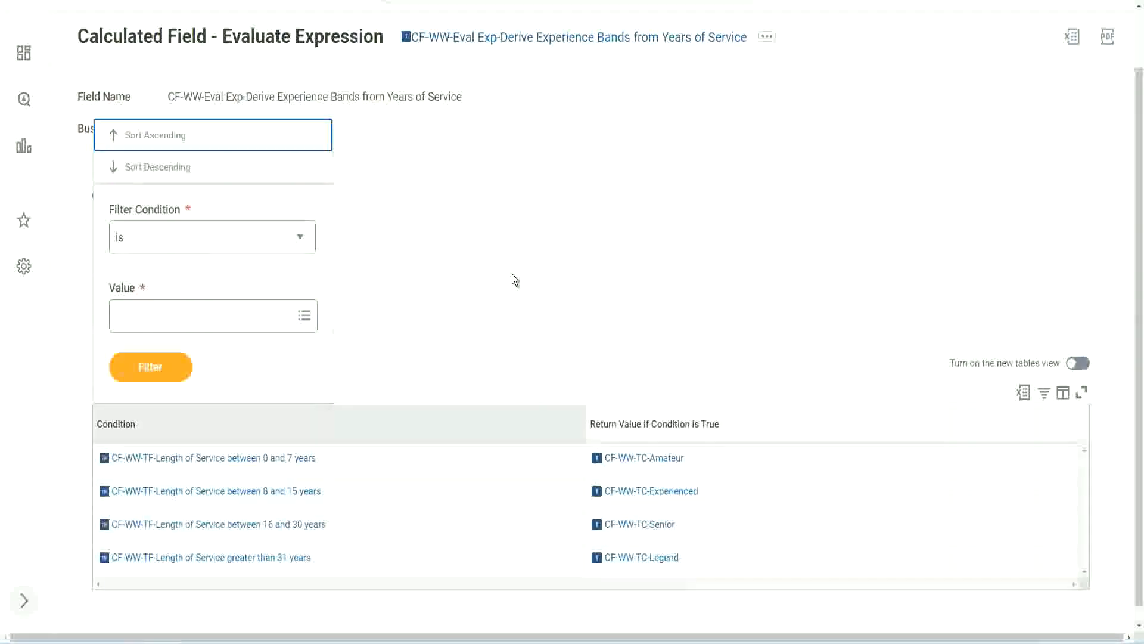
pyautogui.click(514, 279)
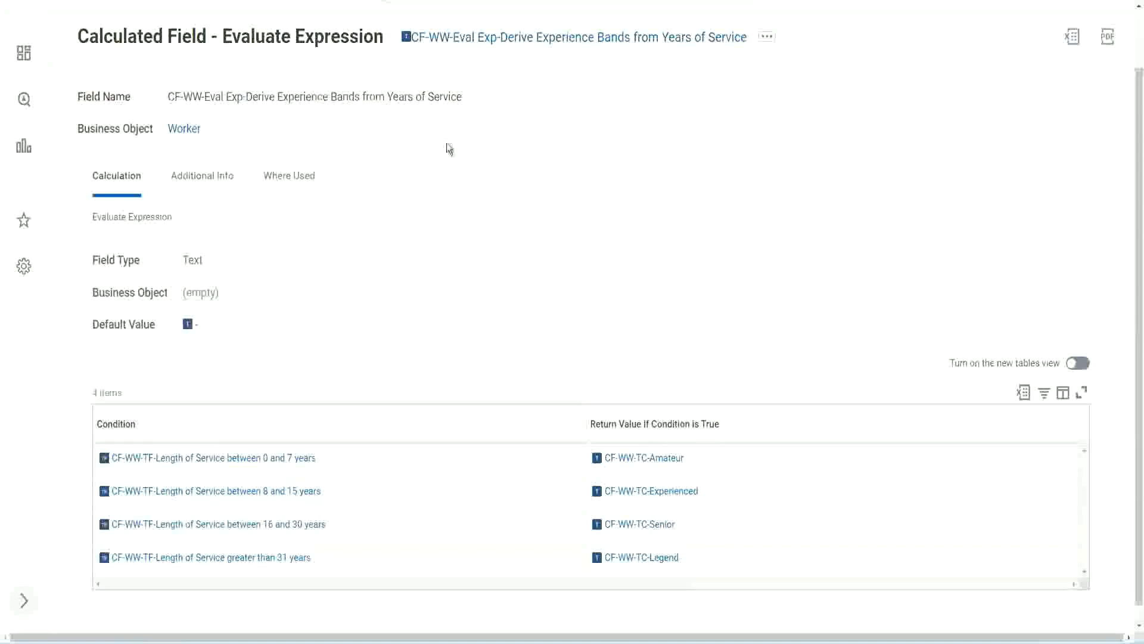
# Step: Copy the name of the calculated field CF-WW-Eval Exp-Derive Experience Bands from Years of Service
pyautogui.rightClick(503, 43)
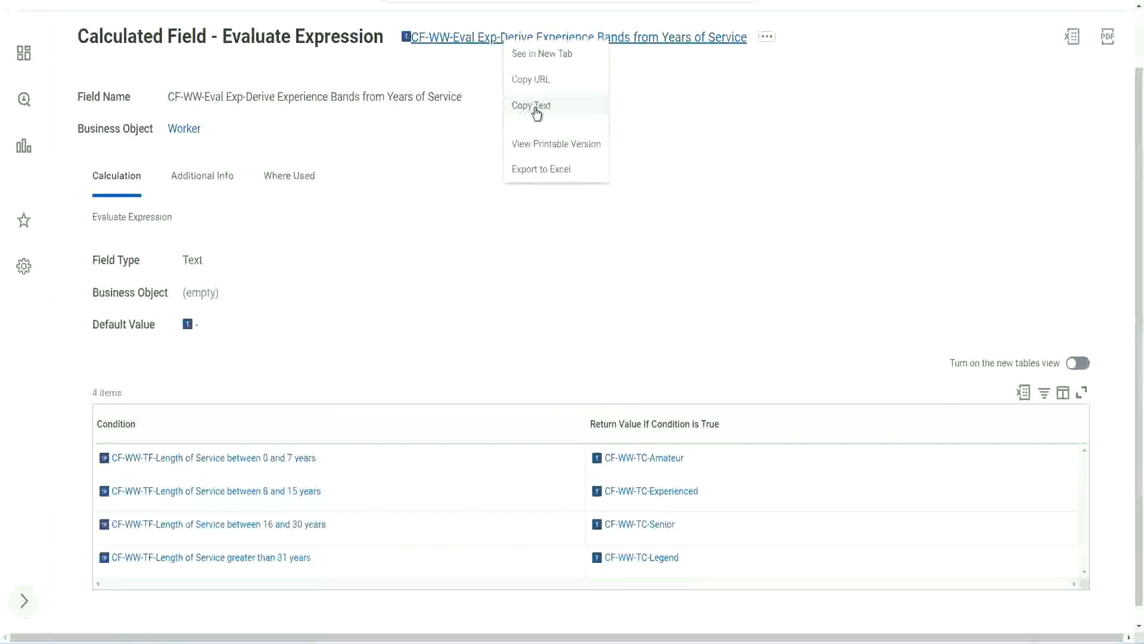
pyautogui.click(536, 107)
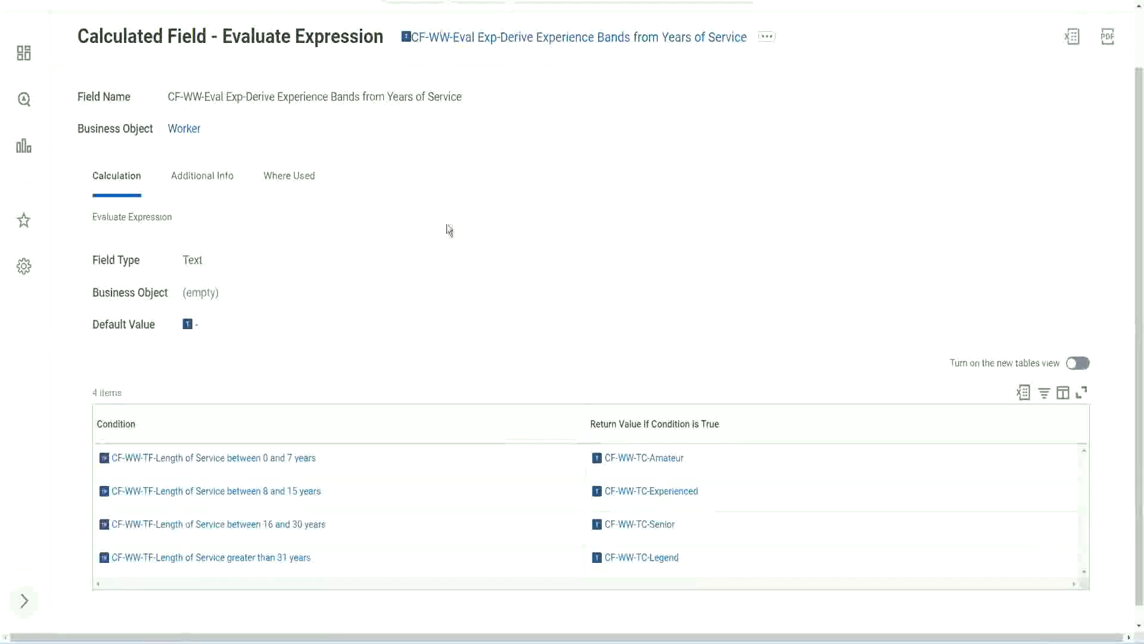
pyautogui.scroll(2, 444, 237)
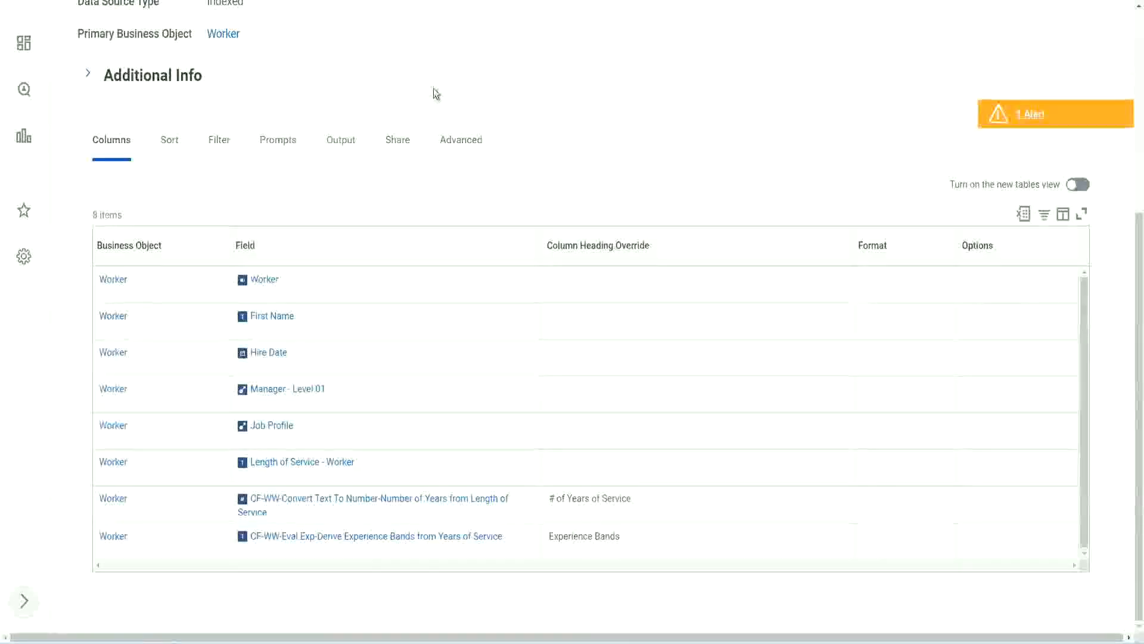
# Step: Search for "create cal field" from the WW Employee Details report definition and open the Create Calculated Field task
pyautogui.scroll(5, 453, 84)
pyautogui.click(464, 73)
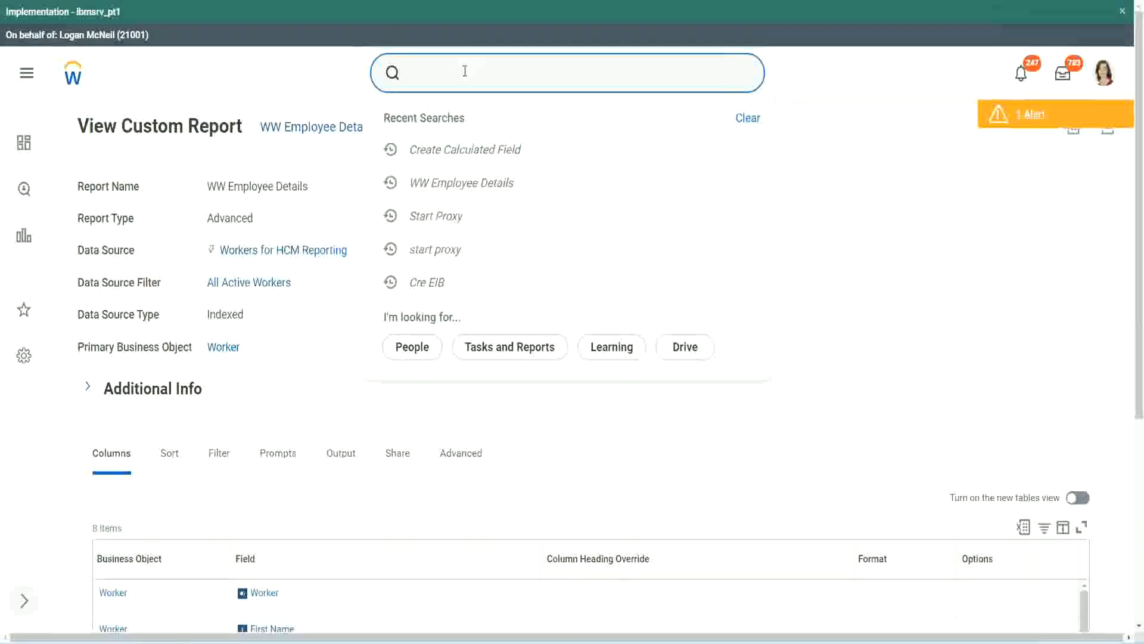
pyautogui.write('create cal field')
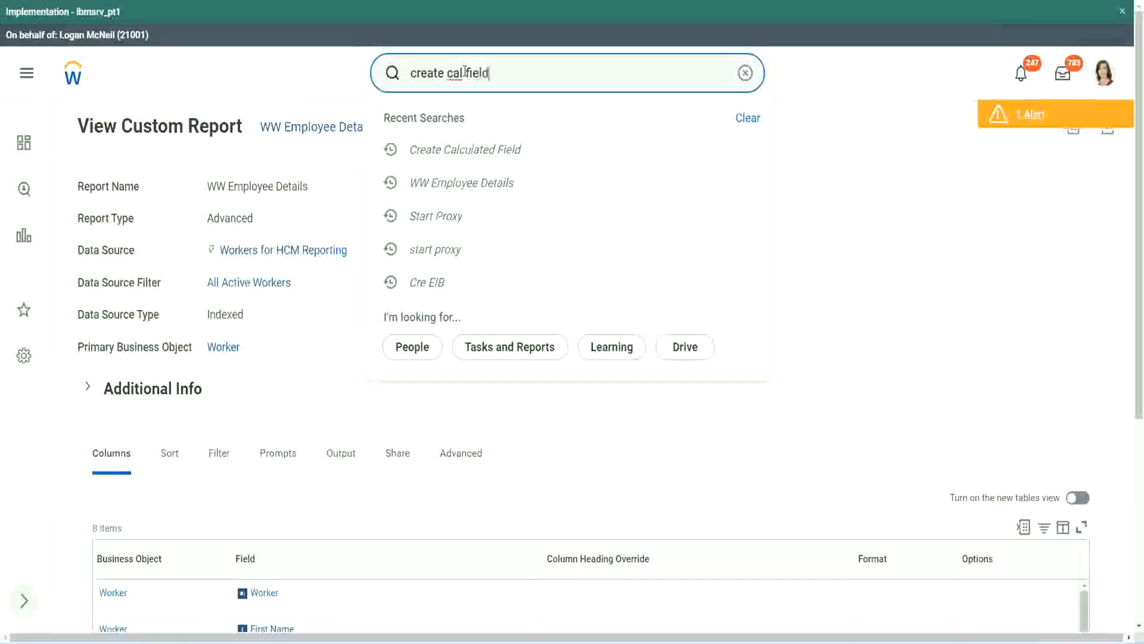
pyautogui.click(477, 123)
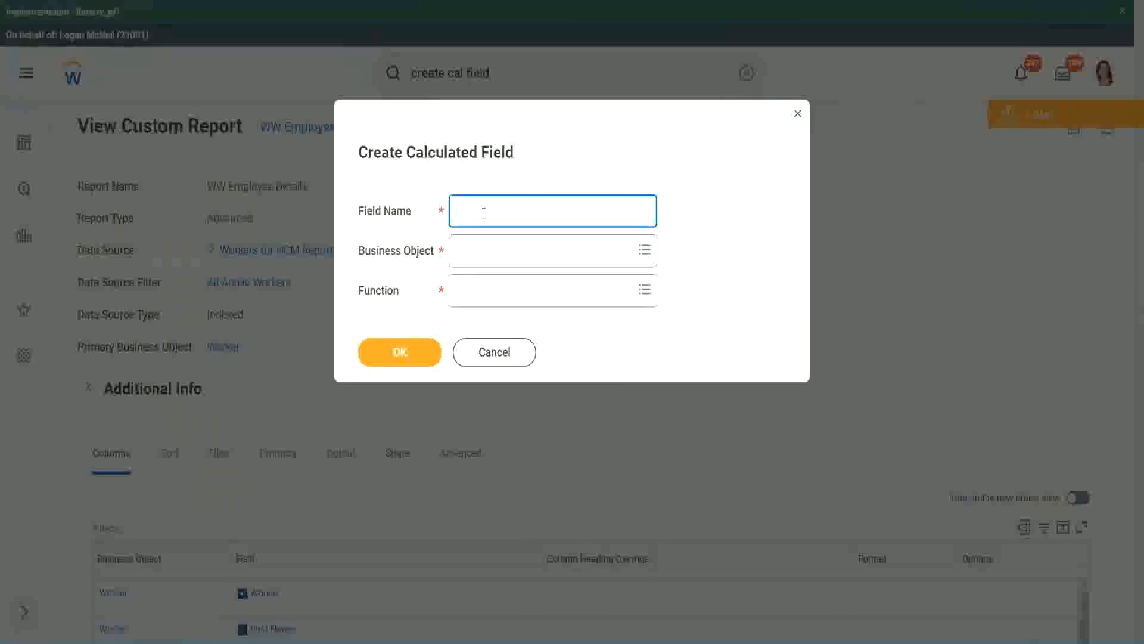
# Step: Fill in the new calculated field's name with the copied text CF-WW-Eval Exp-Derive Experience Bands from Years of Service
pyautogui.hotkey('ctrl', 'v')
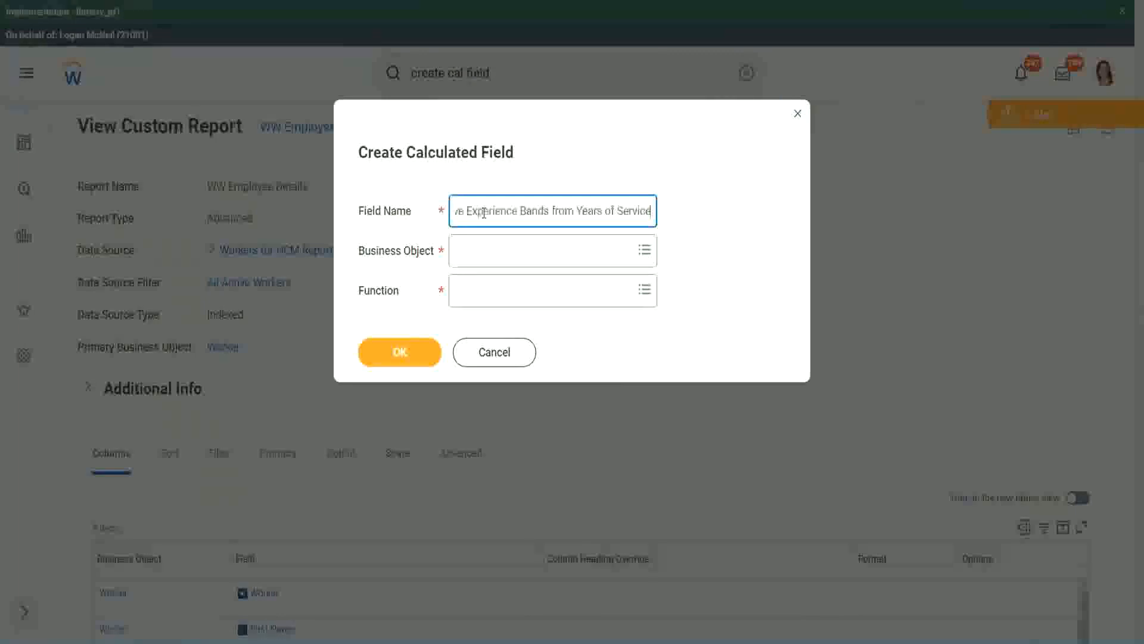
pyautogui.moveTo(510, 210); pyautogui.dragTo(417, 202)
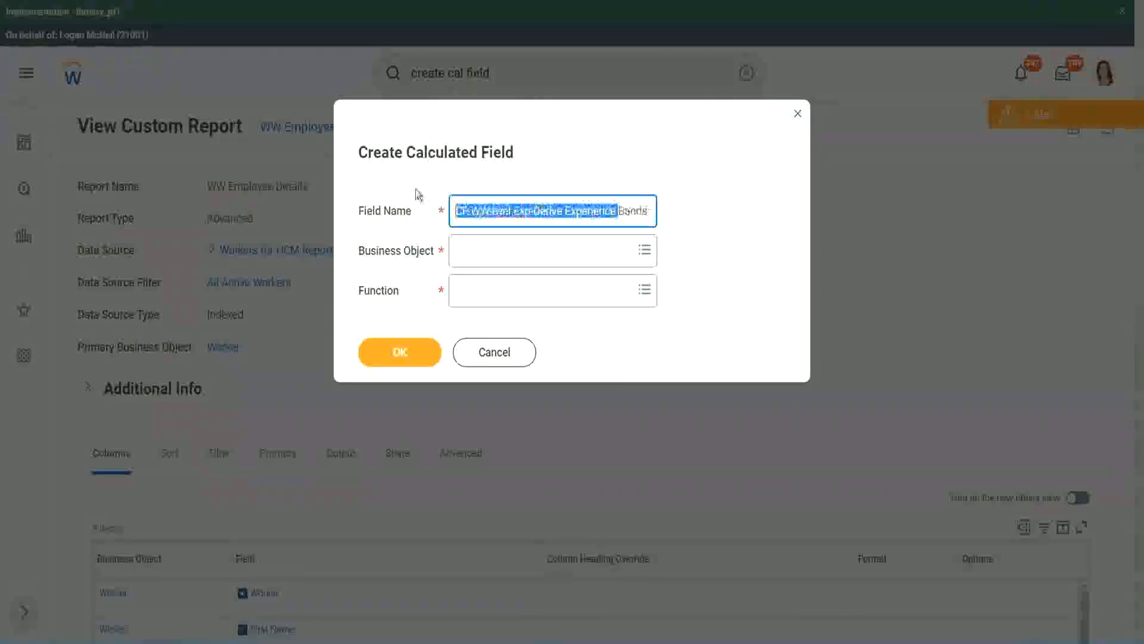
pyautogui.click(516, 210)
pyautogui.doubleClick(521, 212)
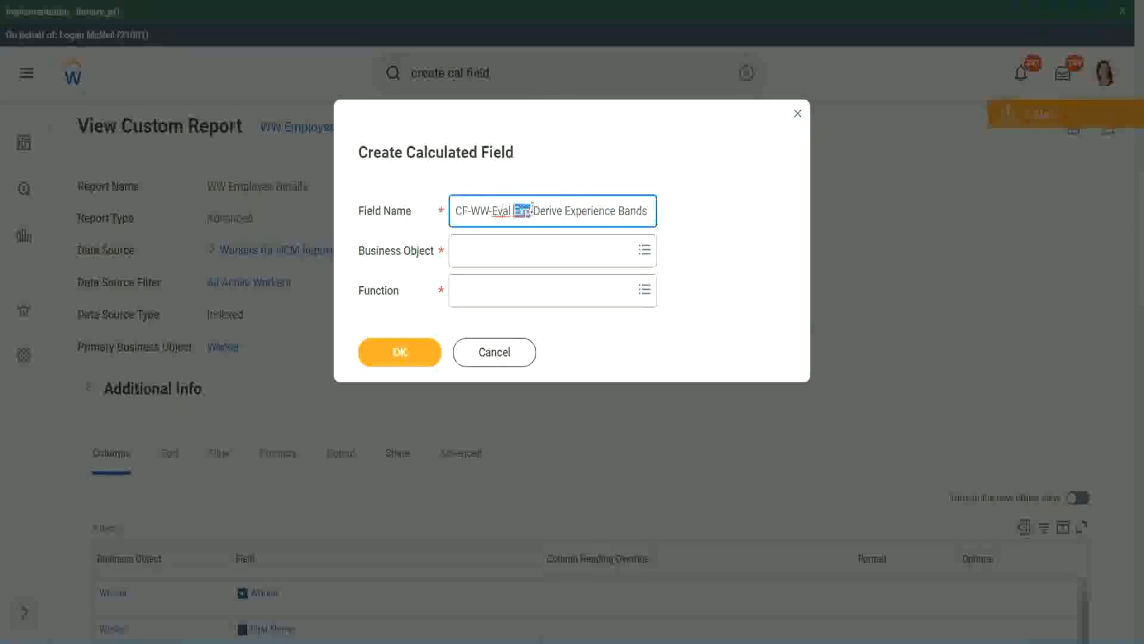
# Step: Insert "Bands" after "Eval Exp" in the new calculated field's name
pyautogui.click(529, 210)
pyautogui.write('bands')
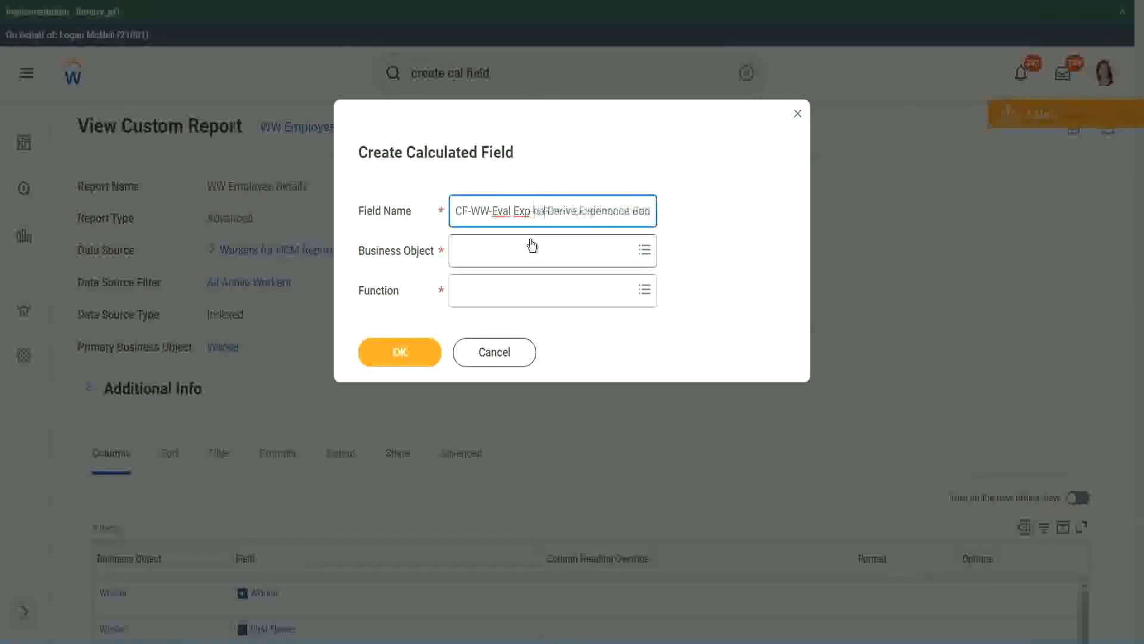
pyautogui.press('Left')
pyautogui.press('Left')
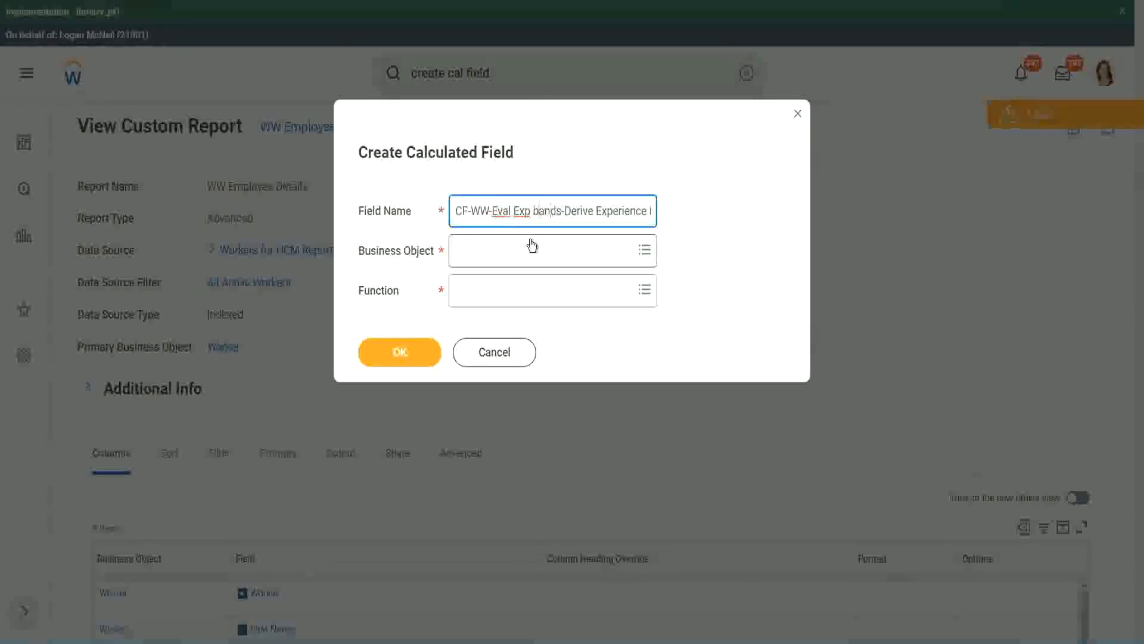
pyautogui.hotkey('shift', 'Left')
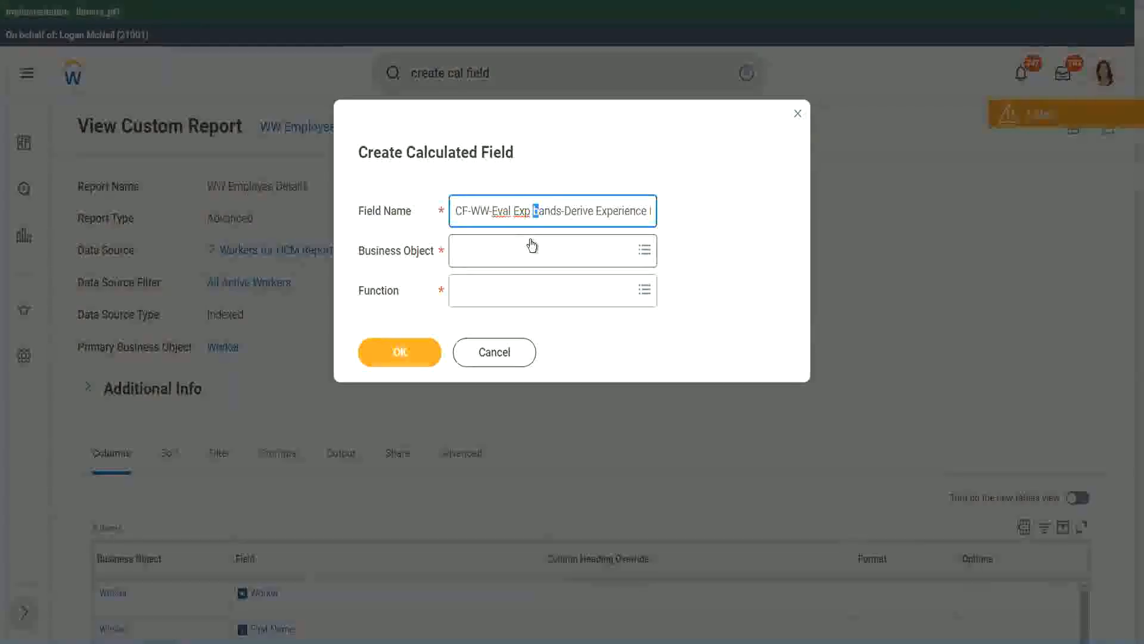
pyautogui.write('B')
pyautogui.press('Right')
pyautogui.press('Right')
pyautogui.press('Right')
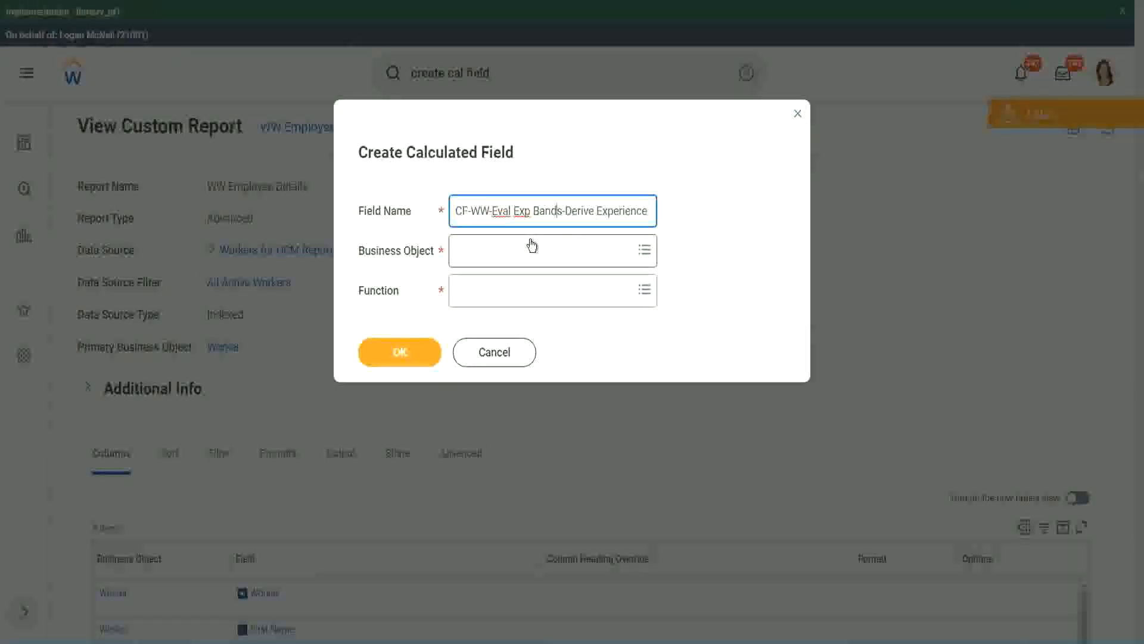
# Step: Replace "Derive" with "Determine" in the field name so that it reads "Determine Experience Bands from Years of Service"
pyautogui.press('End')
pyautogui.write('Bands from Years of')
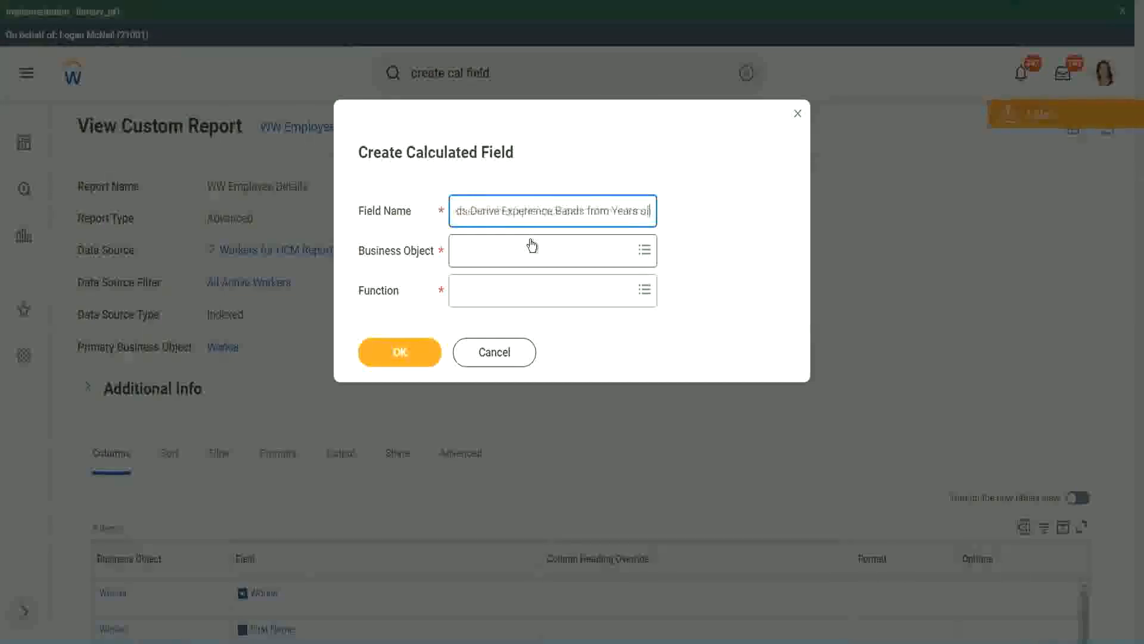
pyautogui.press('Left')
pyautogui.press('Left')
pyautogui.press('Left')
pyautogui.press('Left')
pyautogui.press('Left')
pyautogui.press('Left')
pyautogui.press('Left')
pyautogui.press('Left')
pyautogui.press('Left')
pyautogui.press('Left')
pyautogui.press('Left')
pyautogui.press('Left')
pyautogui.press('Left')
pyautogui.press('Left')
pyautogui.press('Left')
pyautogui.press('Left')
pyautogui.press('Left')
pyautogui.press('Left')
pyautogui.press('Left')
pyautogui.press('Left')
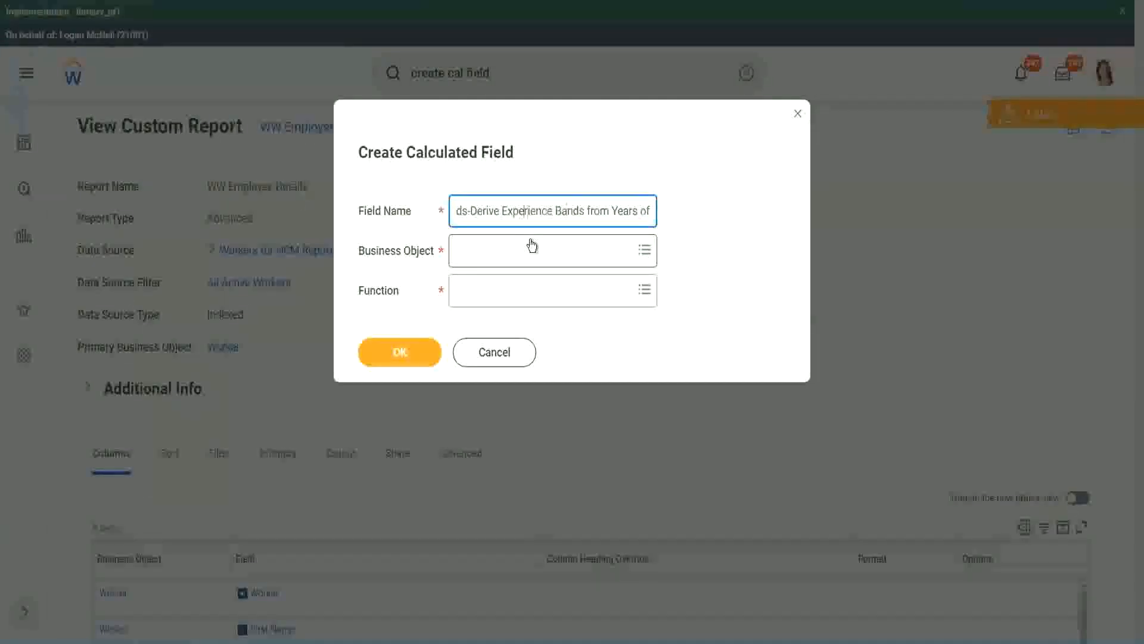
pyautogui.press('Left')
pyautogui.press('Left')
pyautogui.hotkey('shift', 'Left')
pyautogui.hotkey('shift', 'Left')
pyautogui.hotkey('shift', 'Left')
pyautogui.hotkey('shift', 'Left')
pyautogui.hotkey('shift', 'Left')
pyautogui.hotkey('shift', 'Left')
pyautogui.write('Determine')
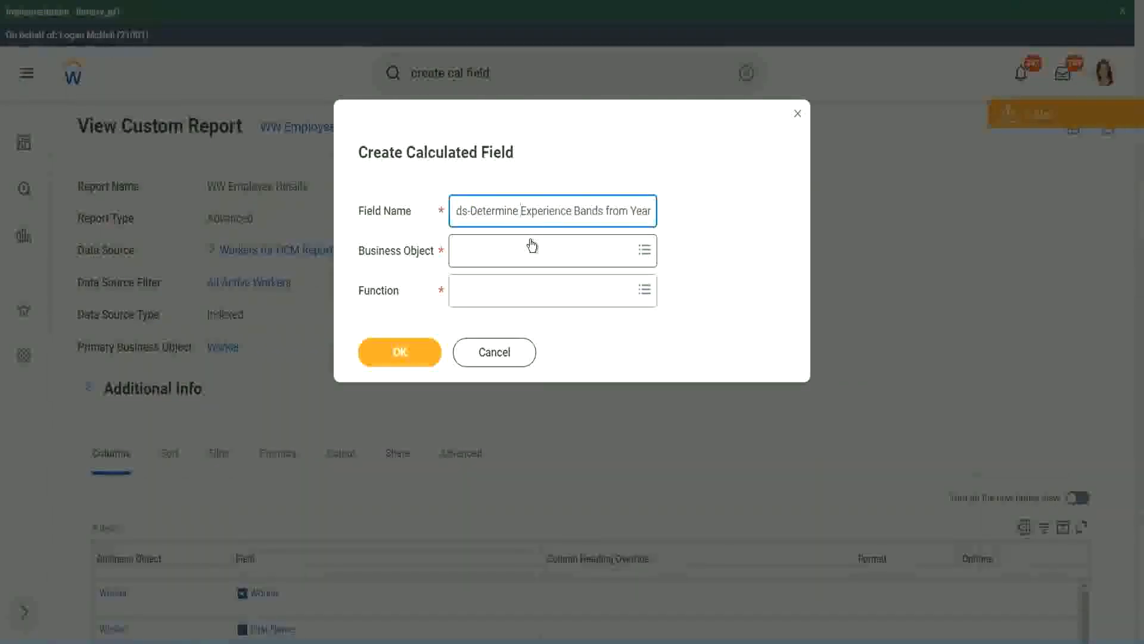
pyautogui.press('End')
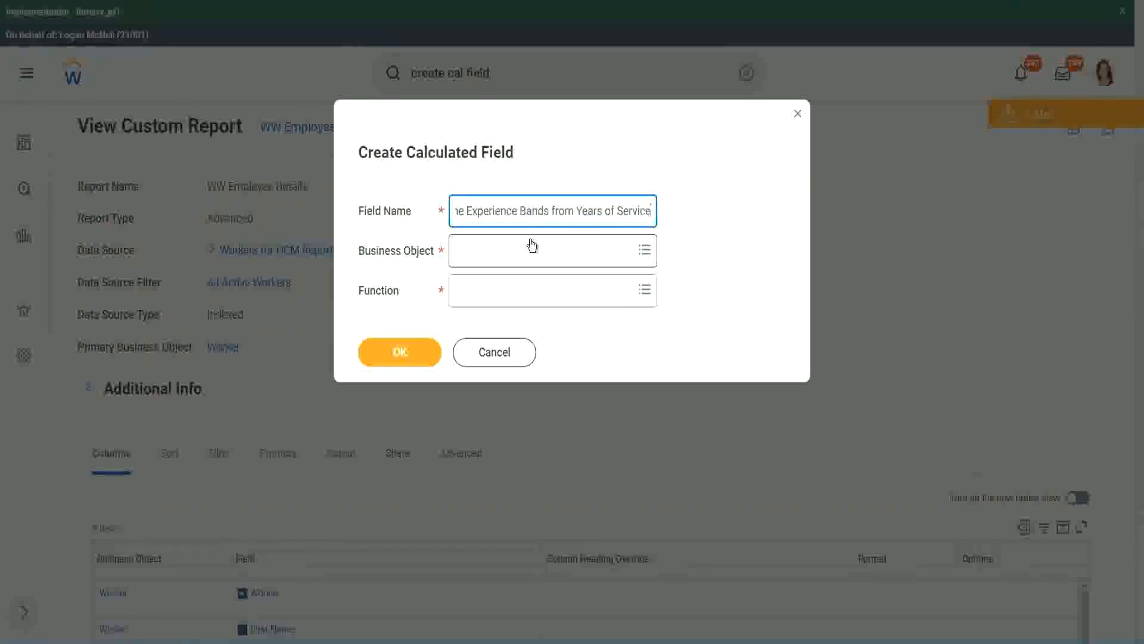
# Step: Search for "worker" as the business object of the new calculated field and choose Worker
pyautogui.click(510, 252)
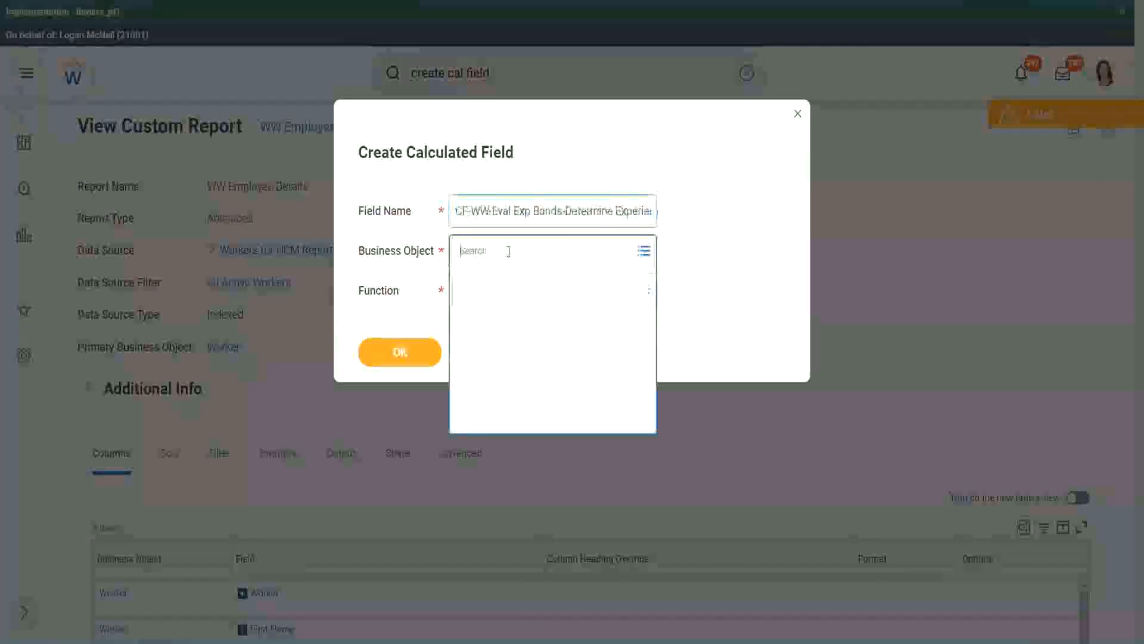
pyautogui.write('worker')
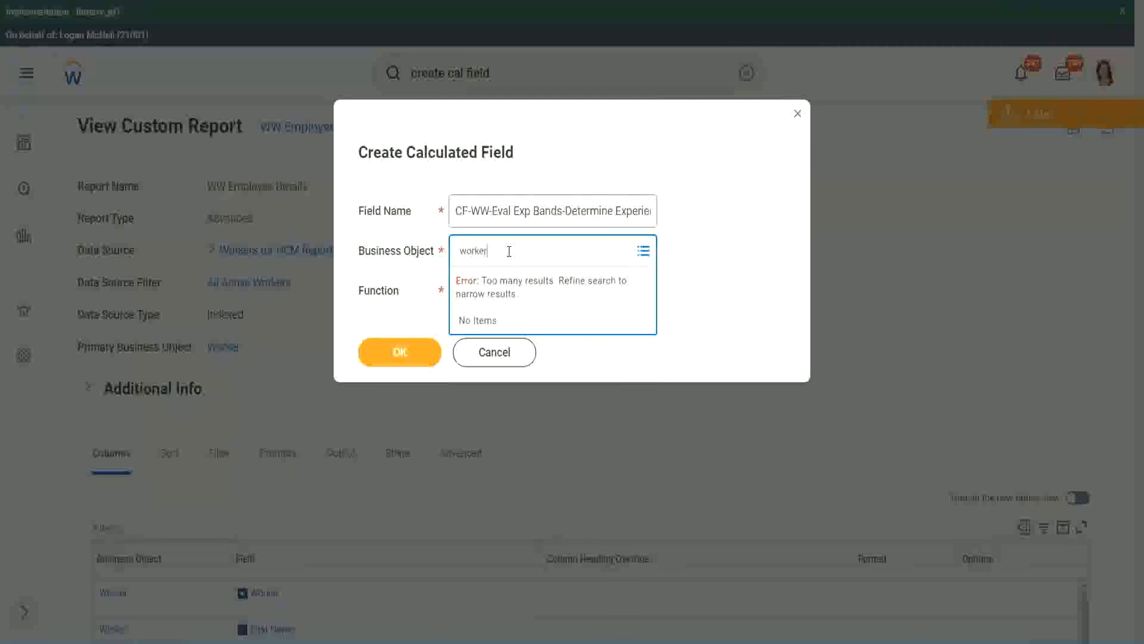
pyautogui.press('Return')
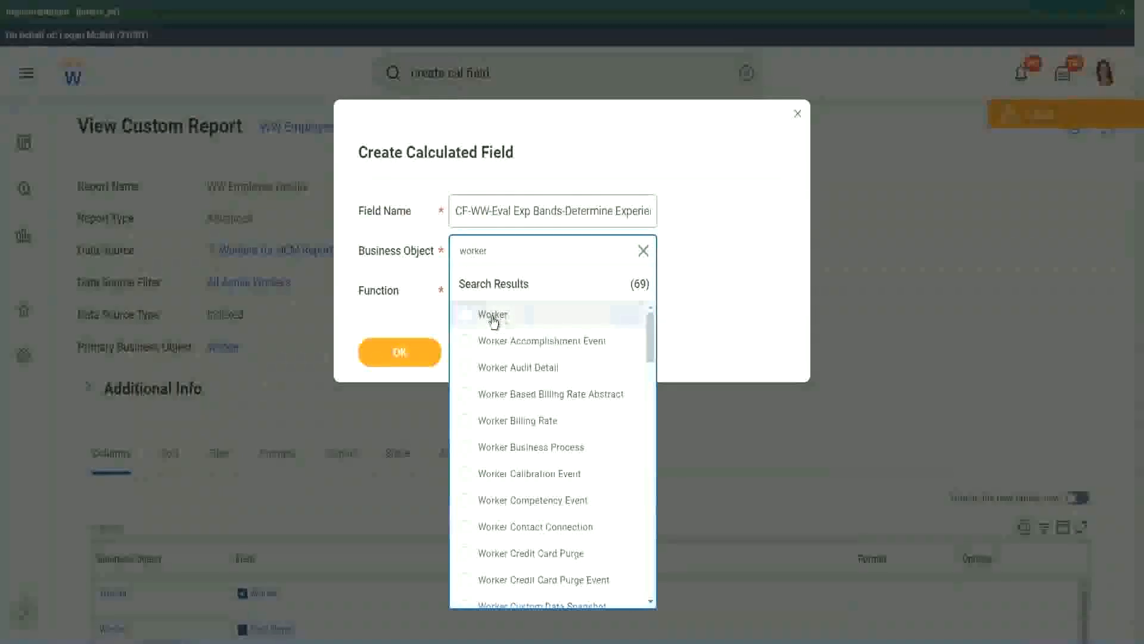
pyautogui.click(493, 316)
# Step: Search the calculation functions for "eval exp" and choose Evaluate Expression Band as the field's function
pyautogui.click(484, 288)
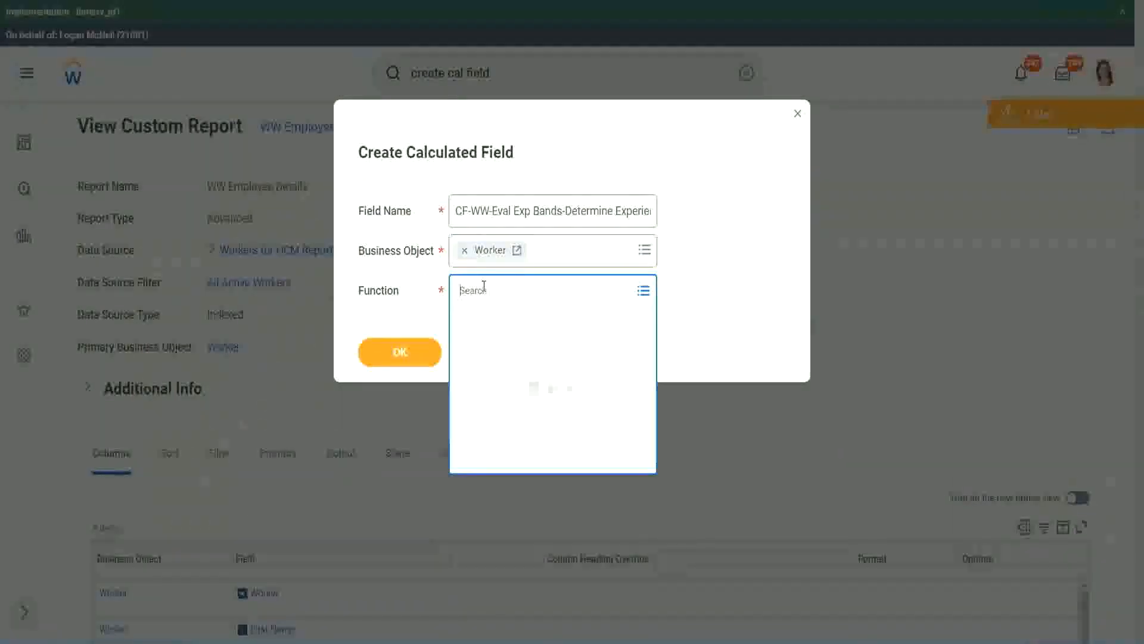
pyautogui.write('eval ex')
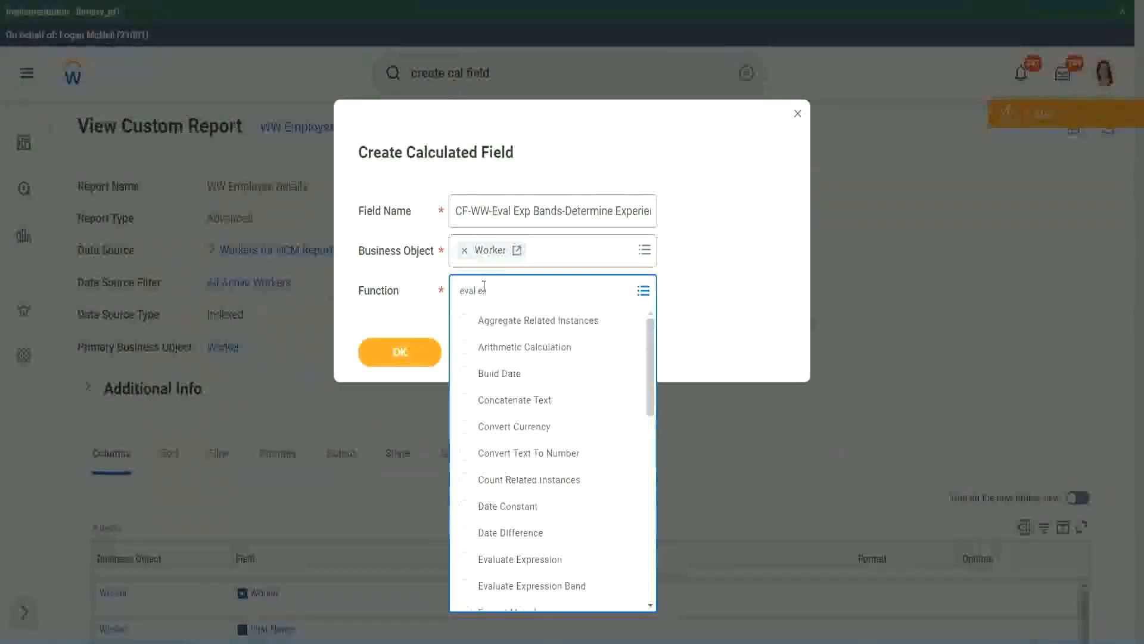
pyautogui.write('p')
pyautogui.press('Return')
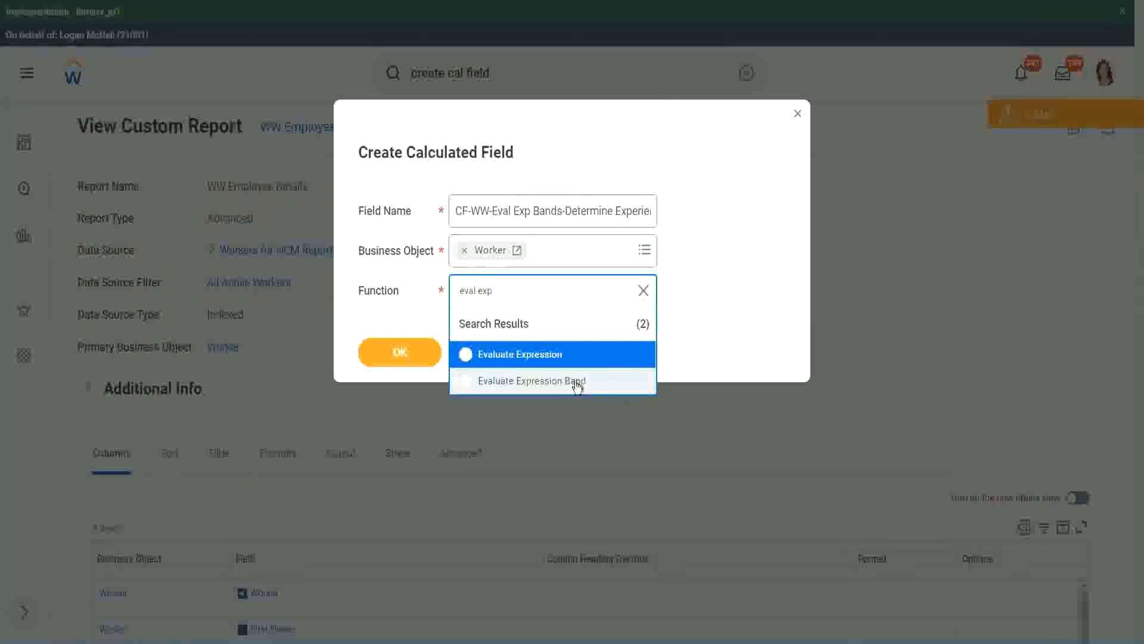
pyautogui.click(576, 385)
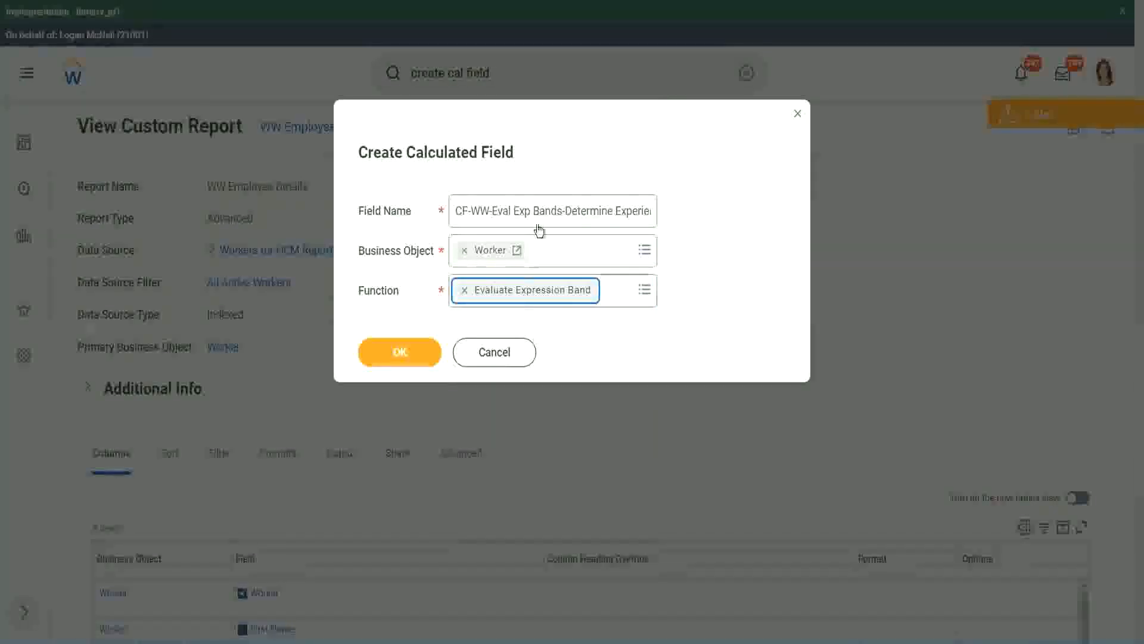
# Step: Change "Bands" to "Band" after "Eval Exp" in the field name and continue to the field's calculation definition
pyautogui.click(560, 210)
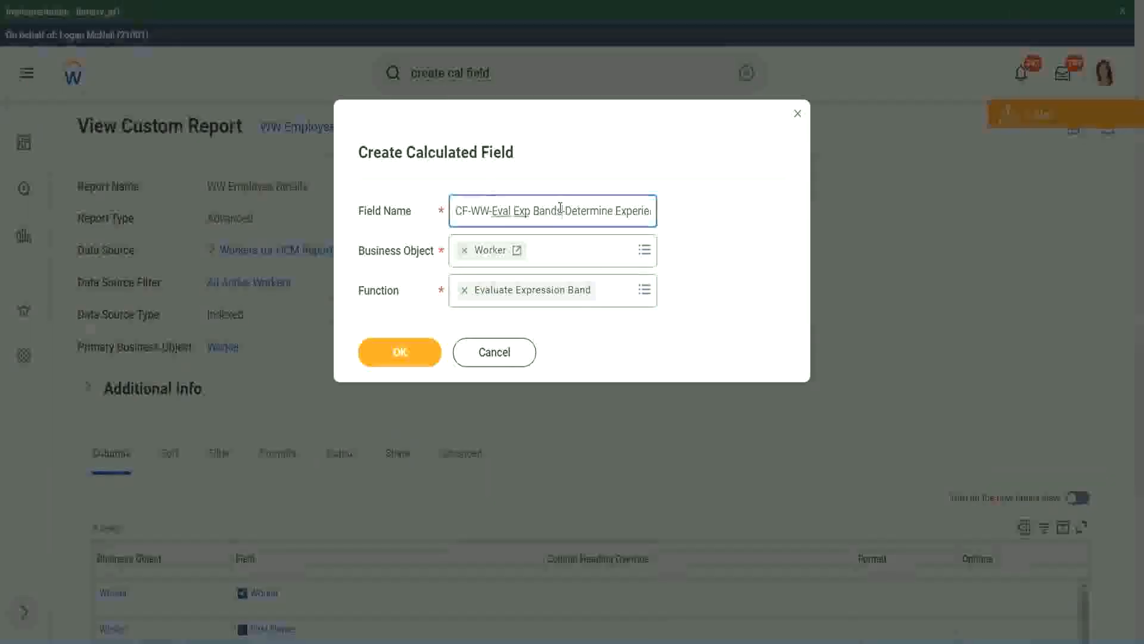
pyautogui.press('BackSpace')
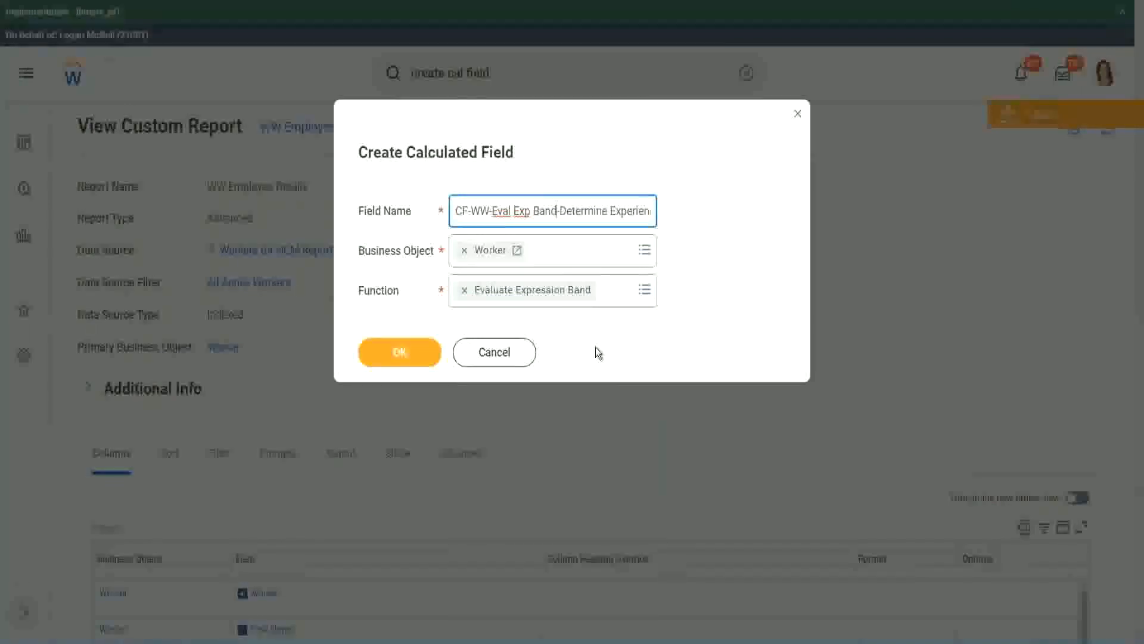
pyautogui.click(402, 353)
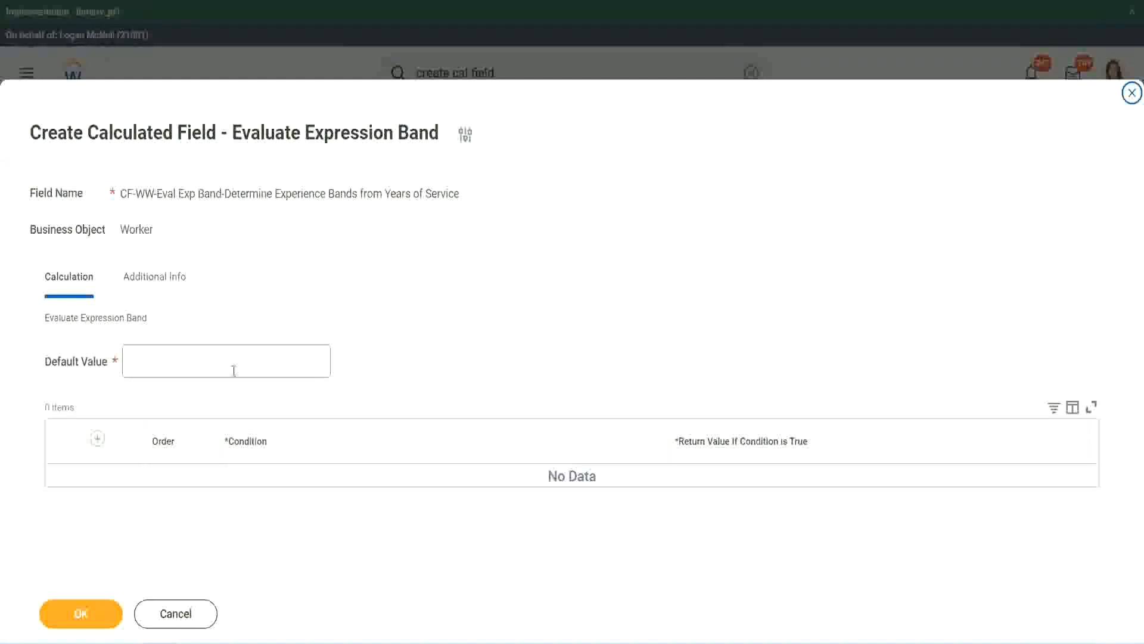
# Step: Set the default value to "-" and add the first condition row
pyautogui.click(166, 367)
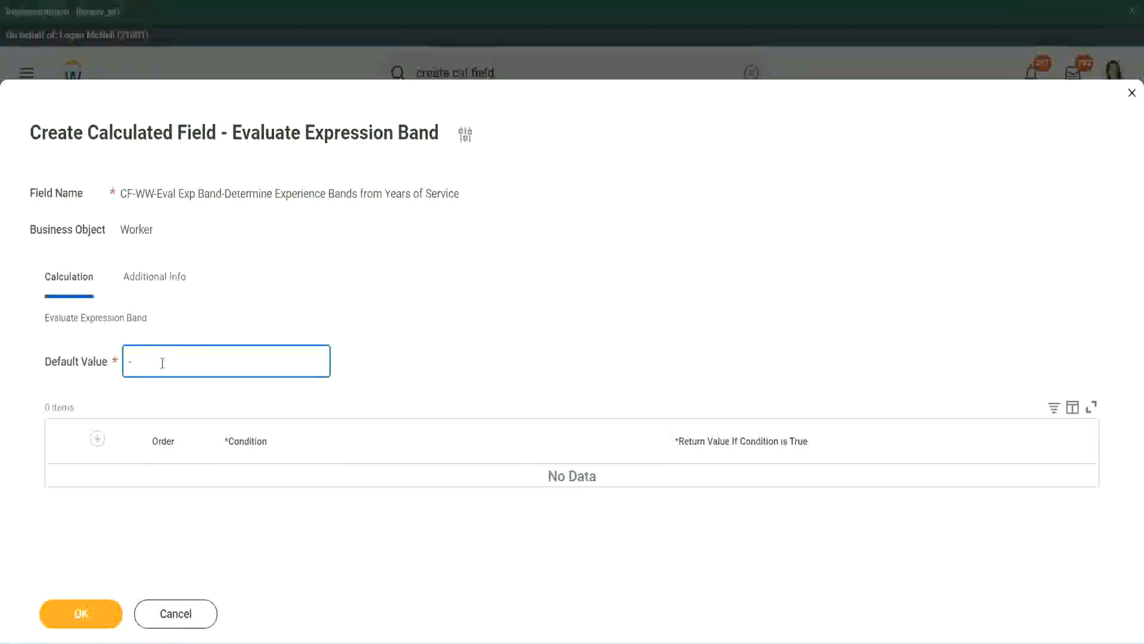
pyautogui.click(97, 439)
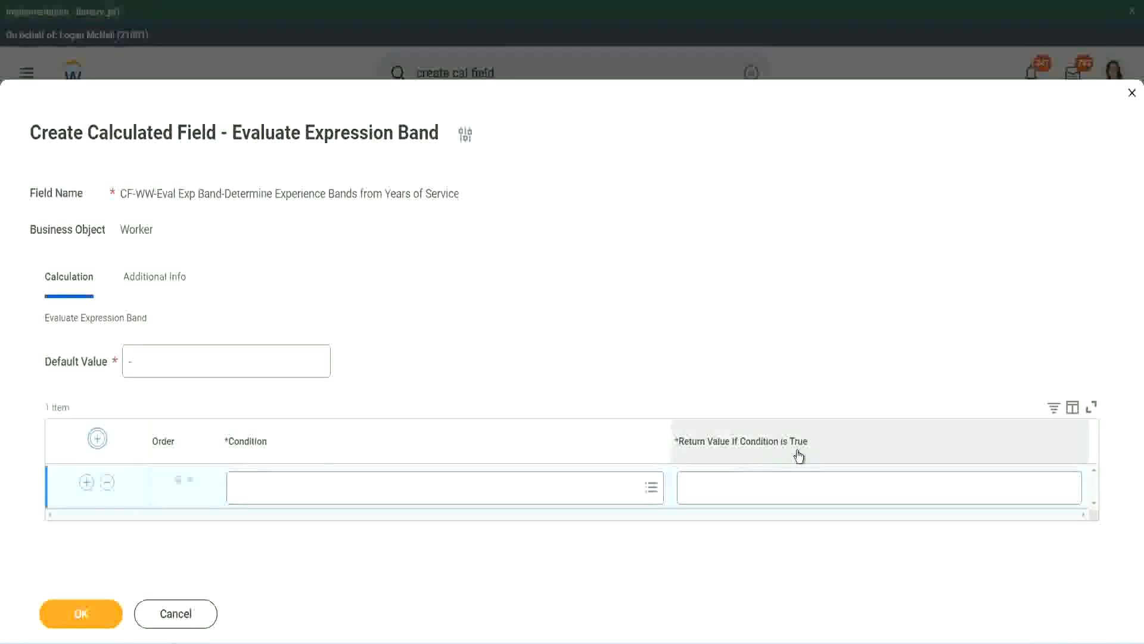
pyautogui.click(745, 486)
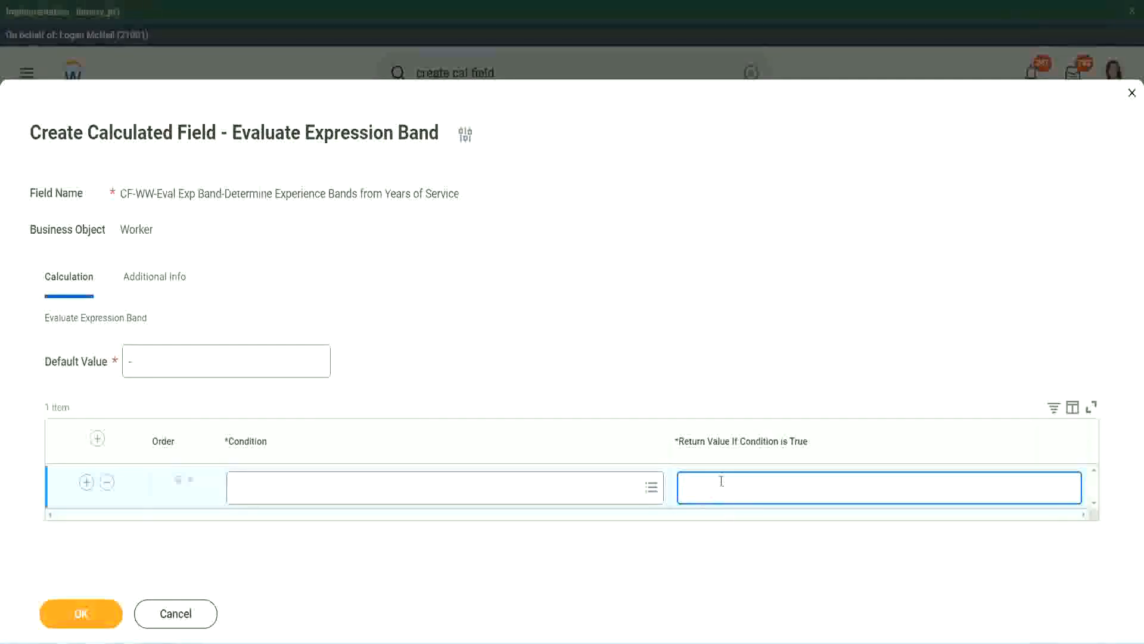
pyautogui.write('adkjdjaidjaijdiaj')
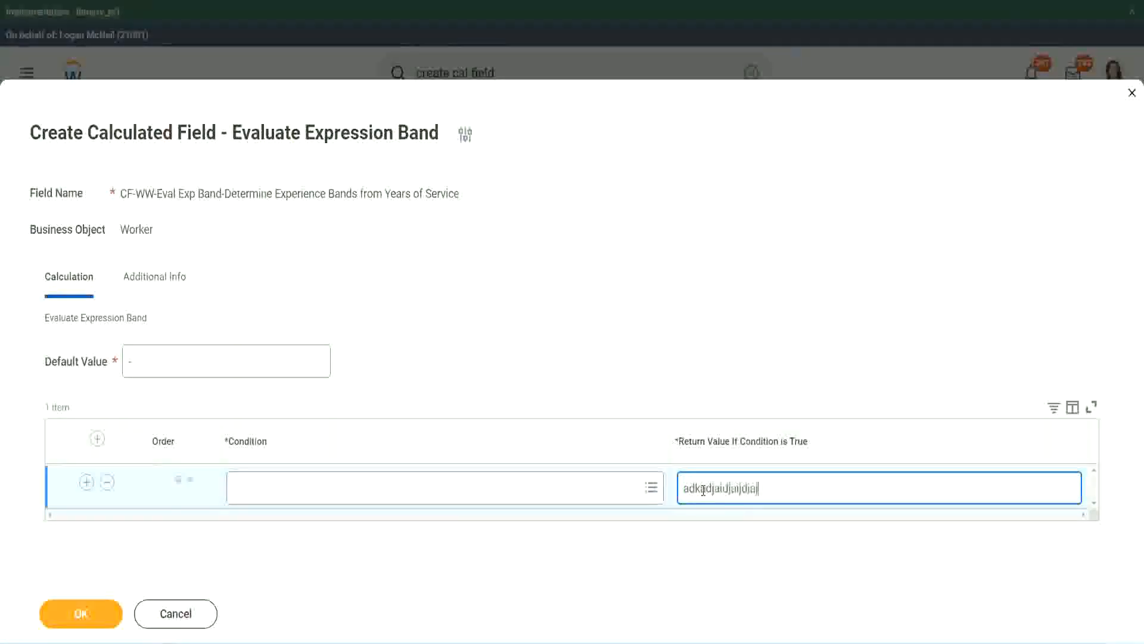
pyautogui.press('BackSpace')
pyautogui.press('BackSpace')
pyautogui.press('BackSpace')
pyautogui.press('BackSpace')
pyautogui.press('BackSpace')
pyautogui.press('BackSpace')
pyautogui.press('BackSpace')
pyautogui.press('BackSpace')
pyautogui.press('BackSpace')
pyautogui.press('BackSpace')
pyautogui.press('BackSpace')
pyautogui.press('BackSpace')
pyautogui.press('BackSpace')
pyautogui.press('BackSpace')
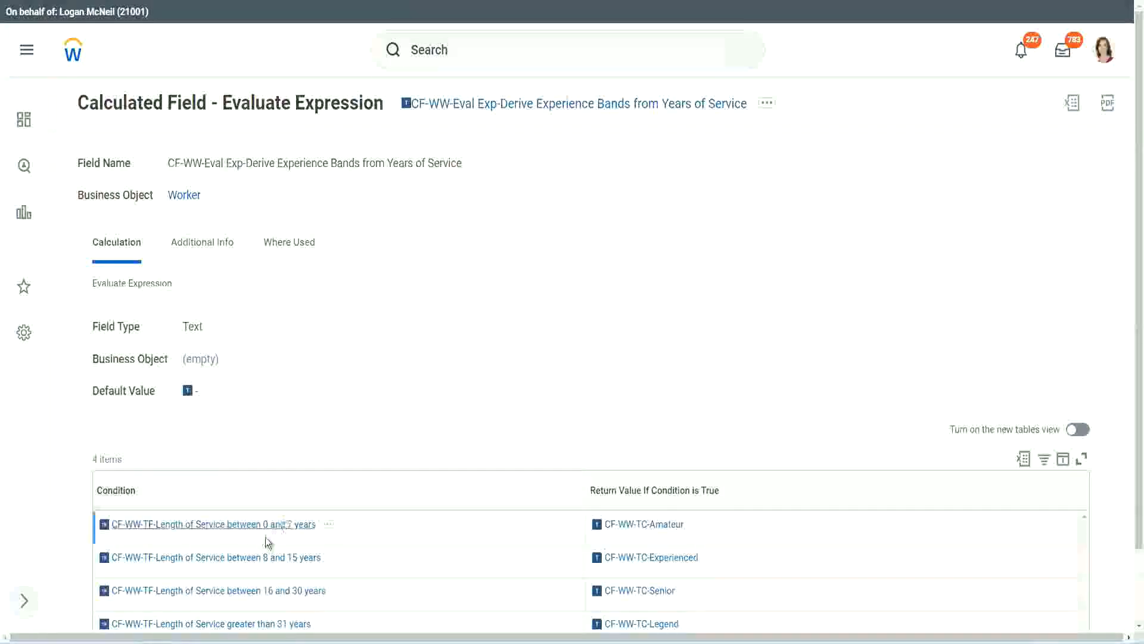
# Step: Copy the condition CF-WW-TF-Length of Service between 0 and 7 years from the existing field into the first row, with return value Amateur
pyautogui.rightClick(264, 534)
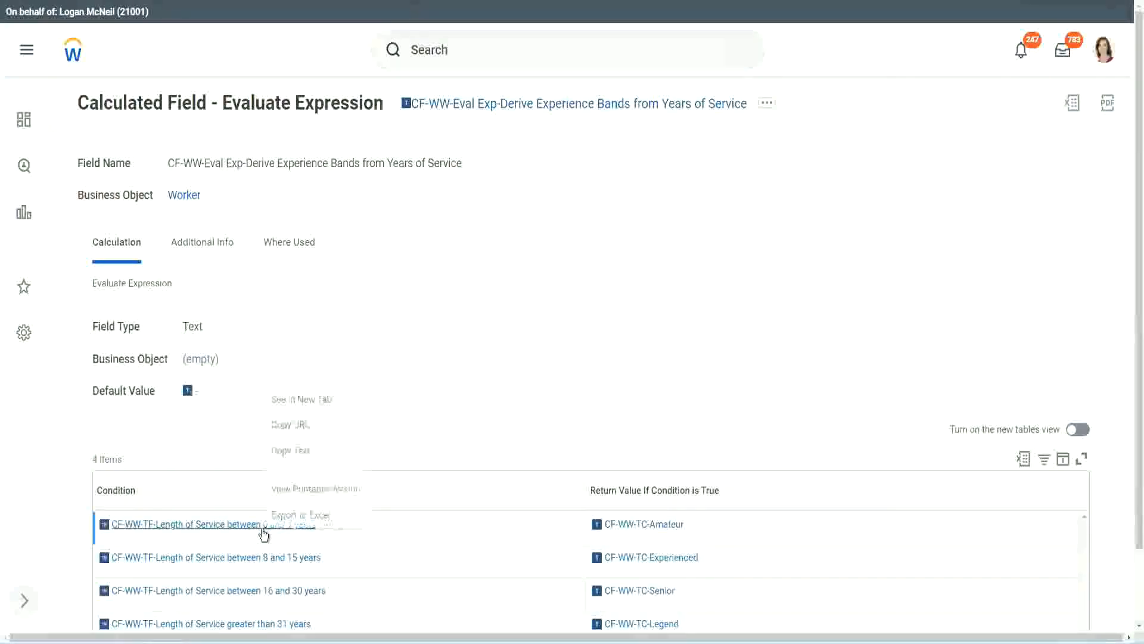
pyautogui.click(311, 450)
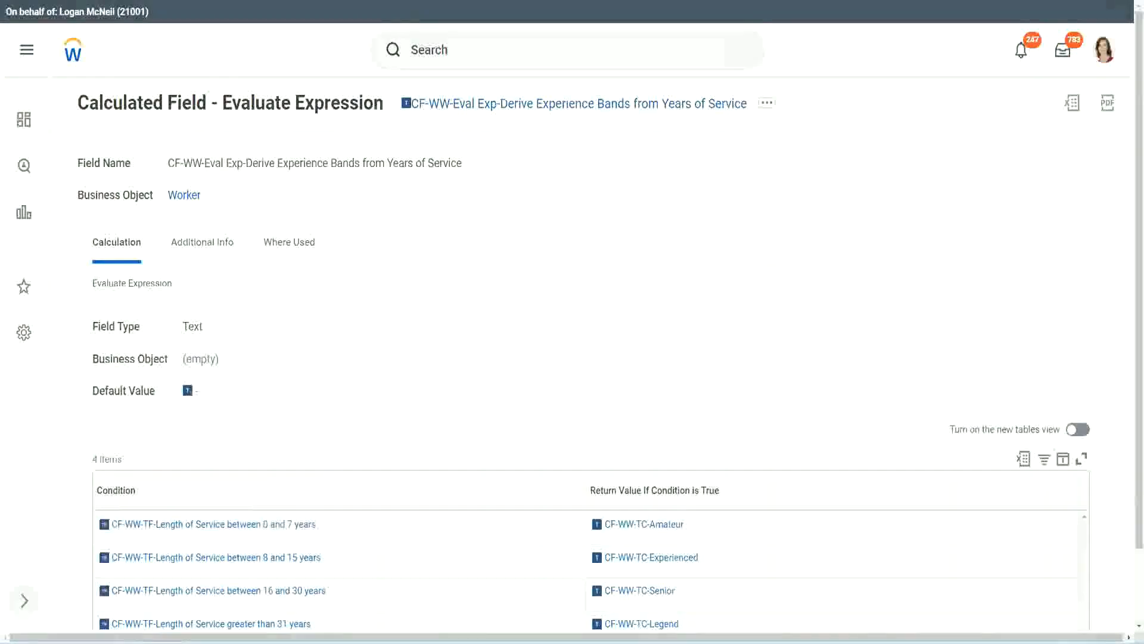
pyautogui.hotkey('alt', 'Tab')
pyautogui.click(291, 496)
pyautogui.write('CF-WW-TF-Length of Service between 0 and 7 years')
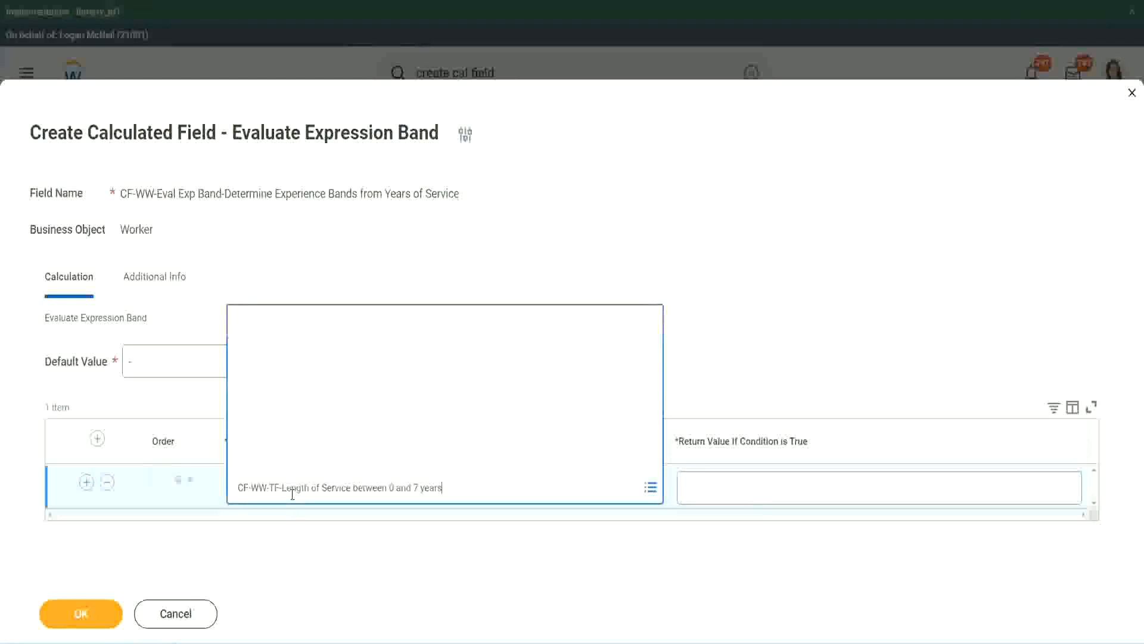
pyautogui.press('Return')
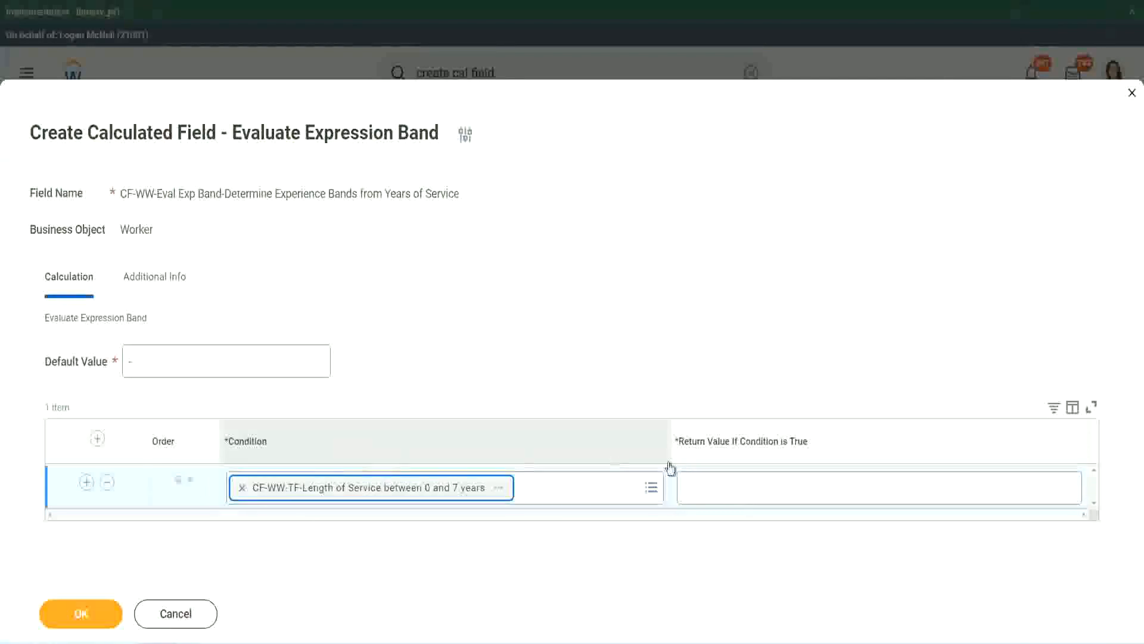
pyautogui.click(722, 476)
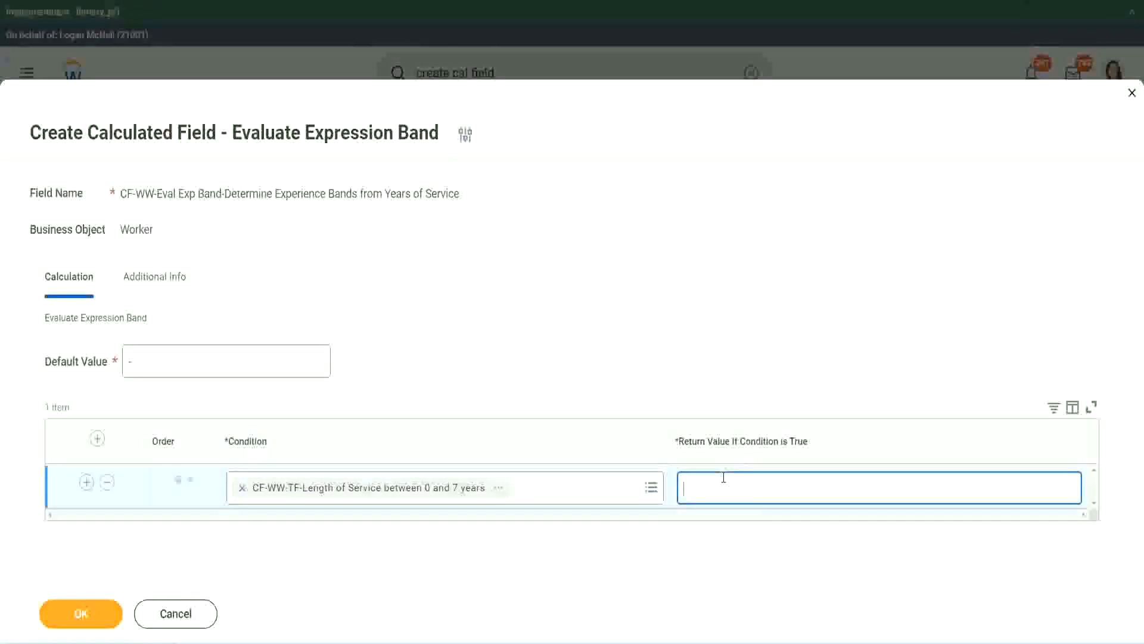
pyautogui.write('Amateur')
# Step: Add three more empty condition rows below the Amateur row
pyautogui.click(87, 481)
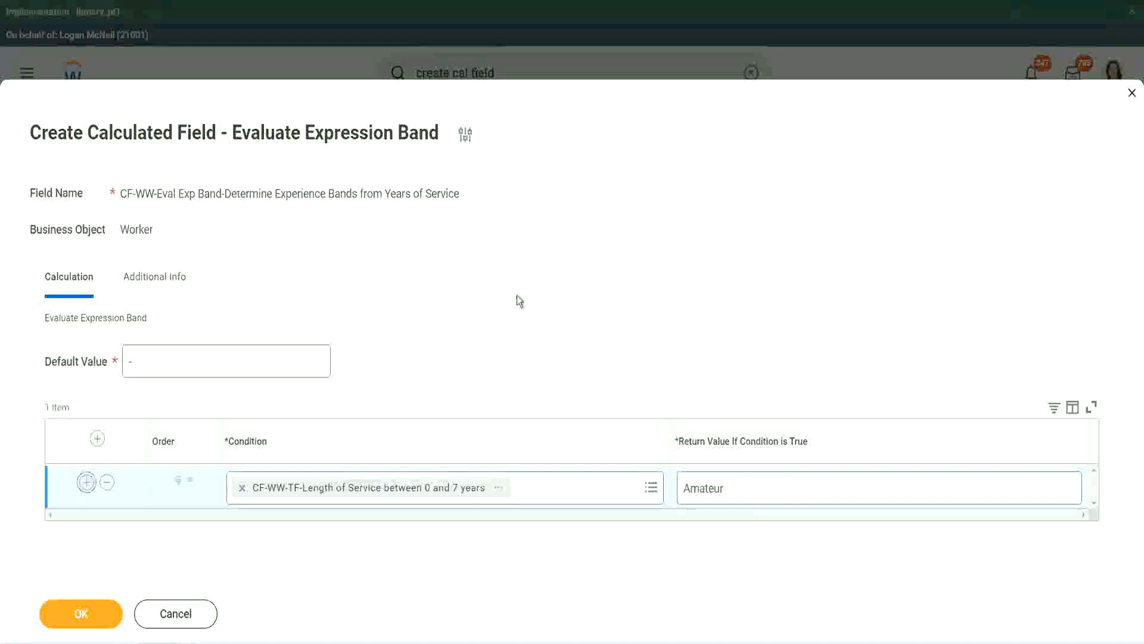
pyautogui.click(87, 525)
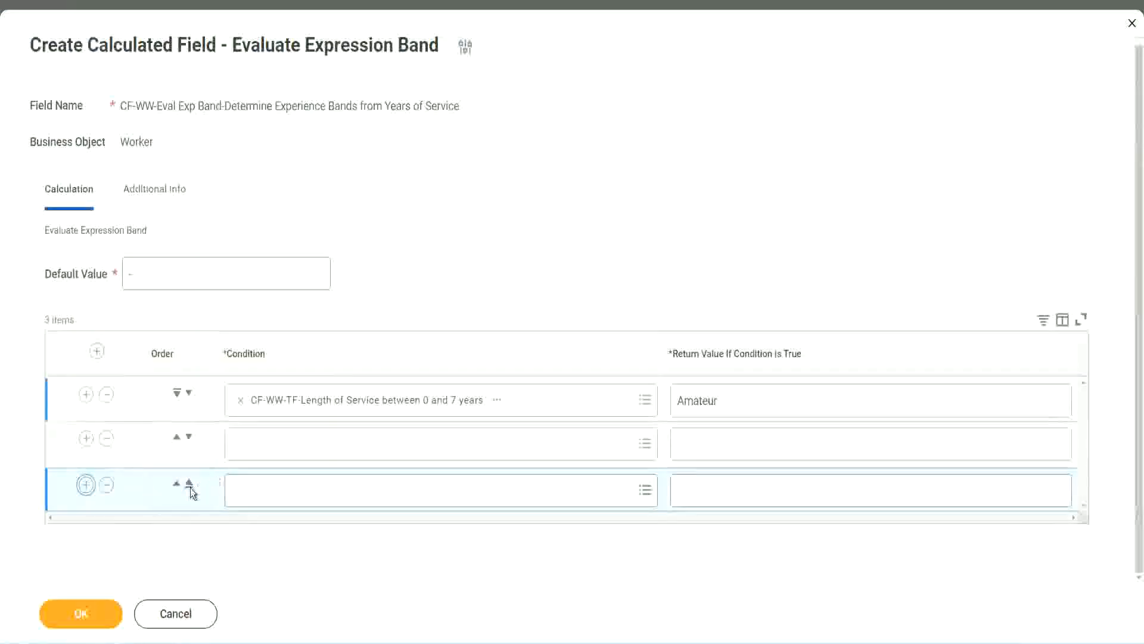
pyautogui.click(85, 484)
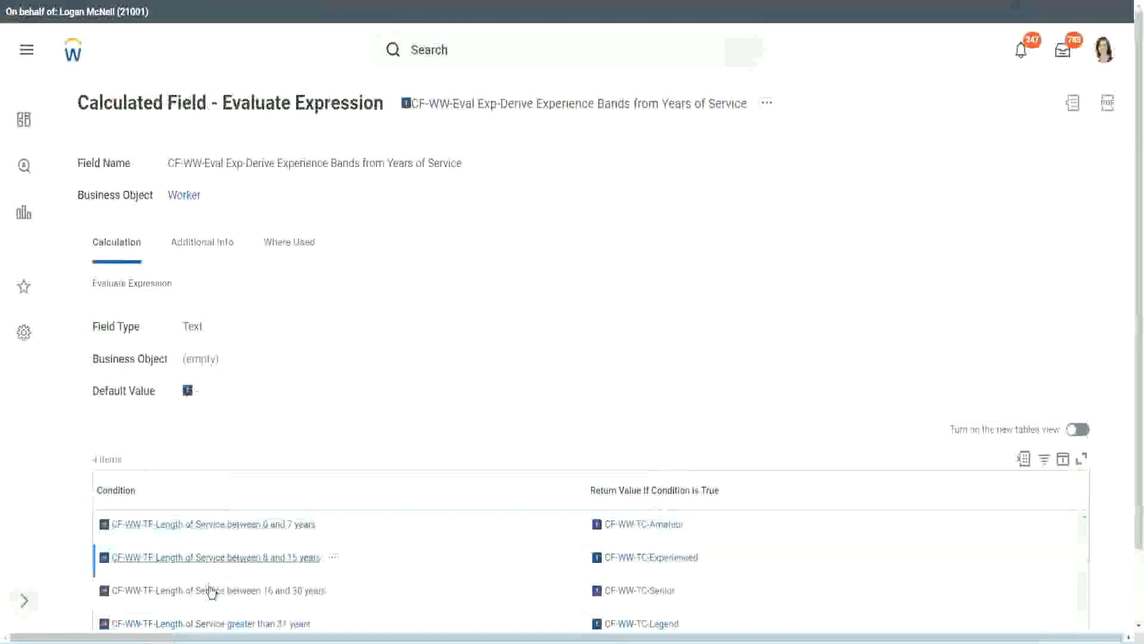
# Step: Copy the condition CF-WW-TF-Length of Service between 16 and 30 years from the existing field into the second row and move that row down one place
pyautogui.rightClick(212, 590)
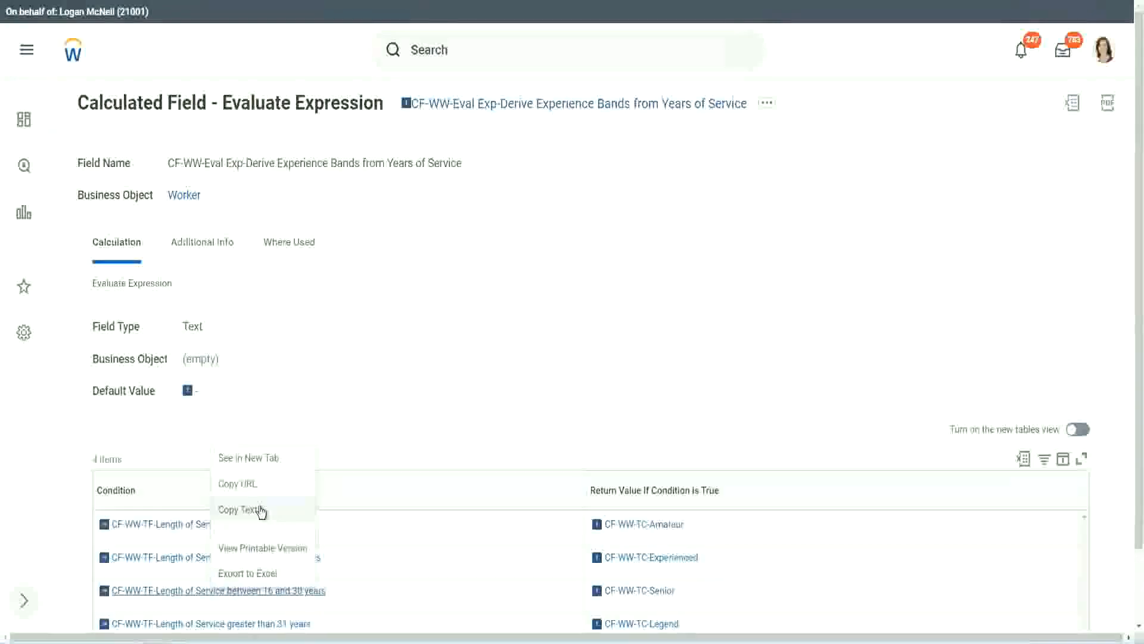
pyautogui.press('Escape')
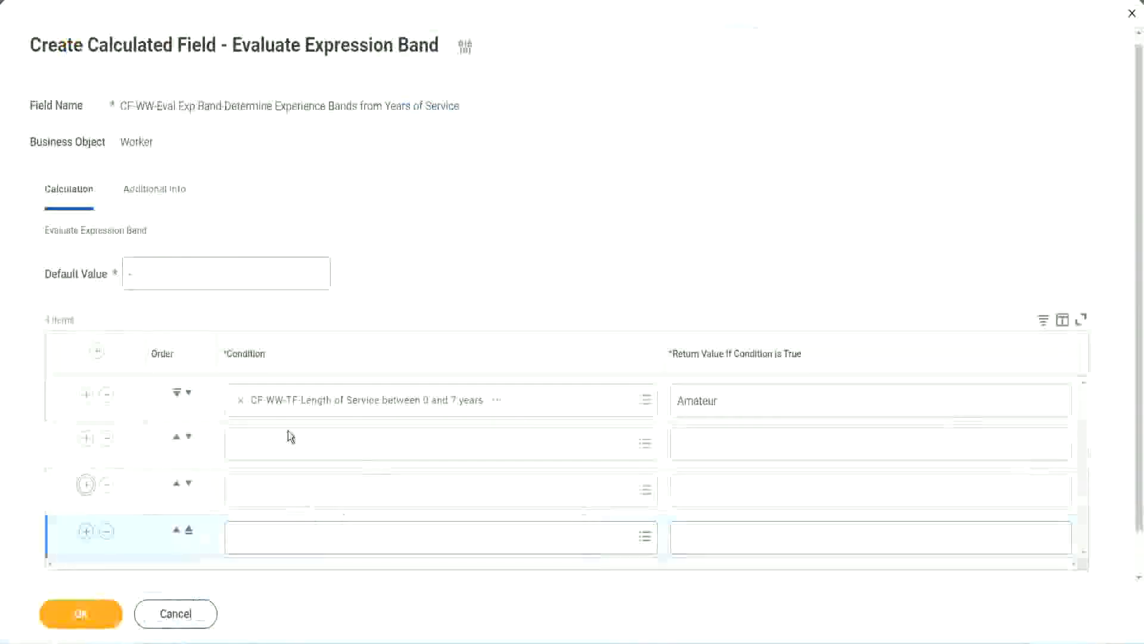
pyautogui.click(292, 437)
pyautogui.write('CF-WW-TF-Length of Service between 16 and 30 years')
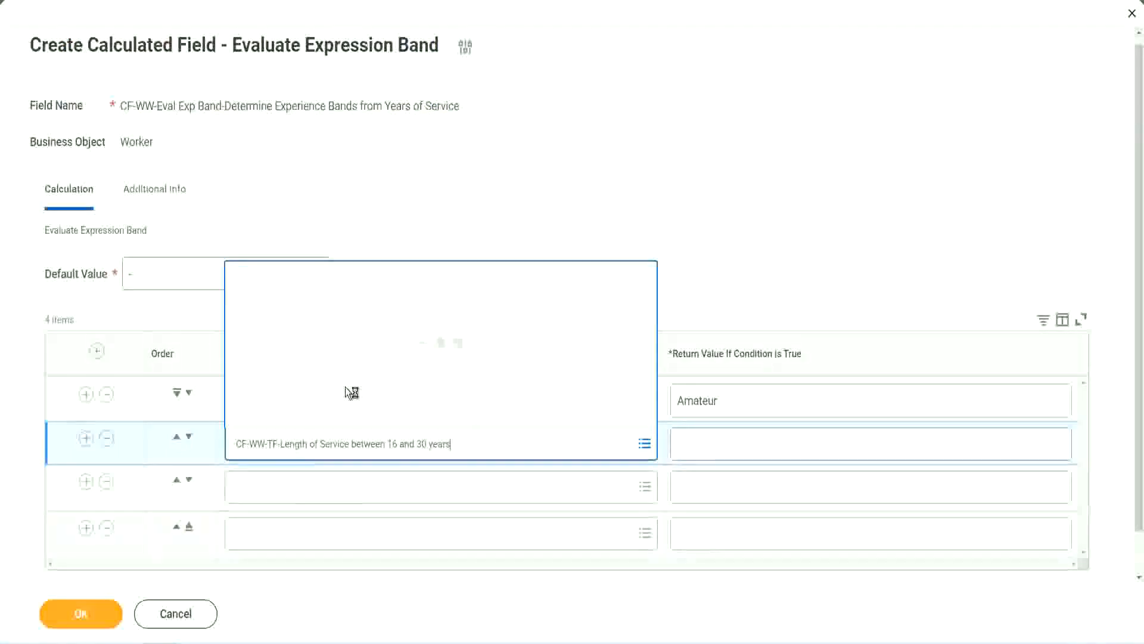
pyautogui.click(188, 438)
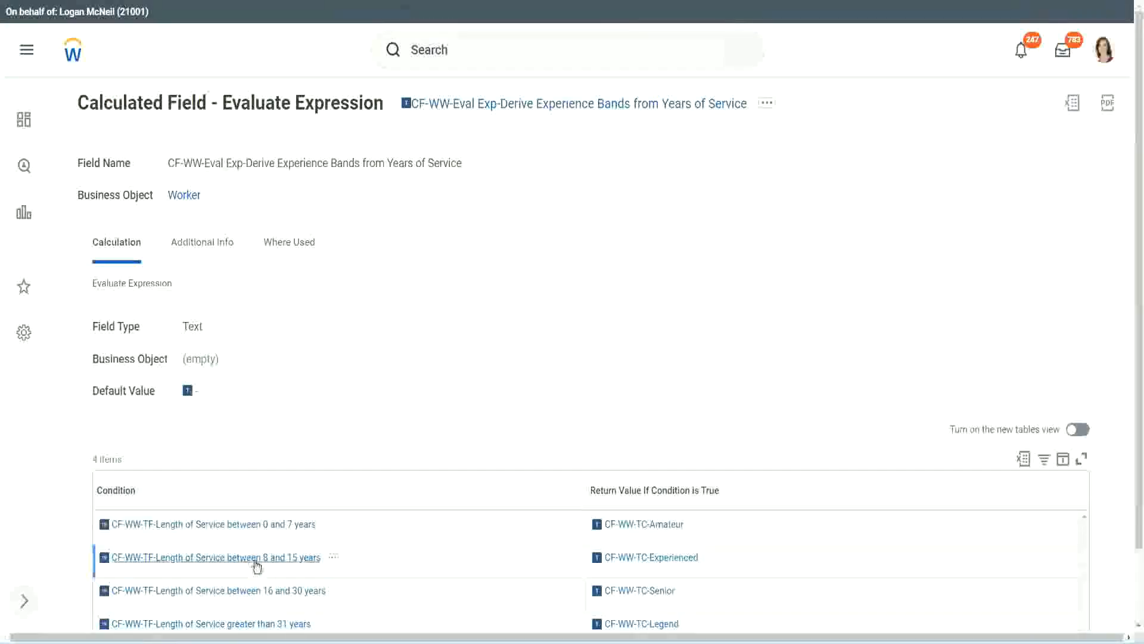
# Step: Copy the condition CF-WW-TF-Length of Service between 8 and 15 years from the existing field into the empty second row
pyautogui.rightClick(257, 565)
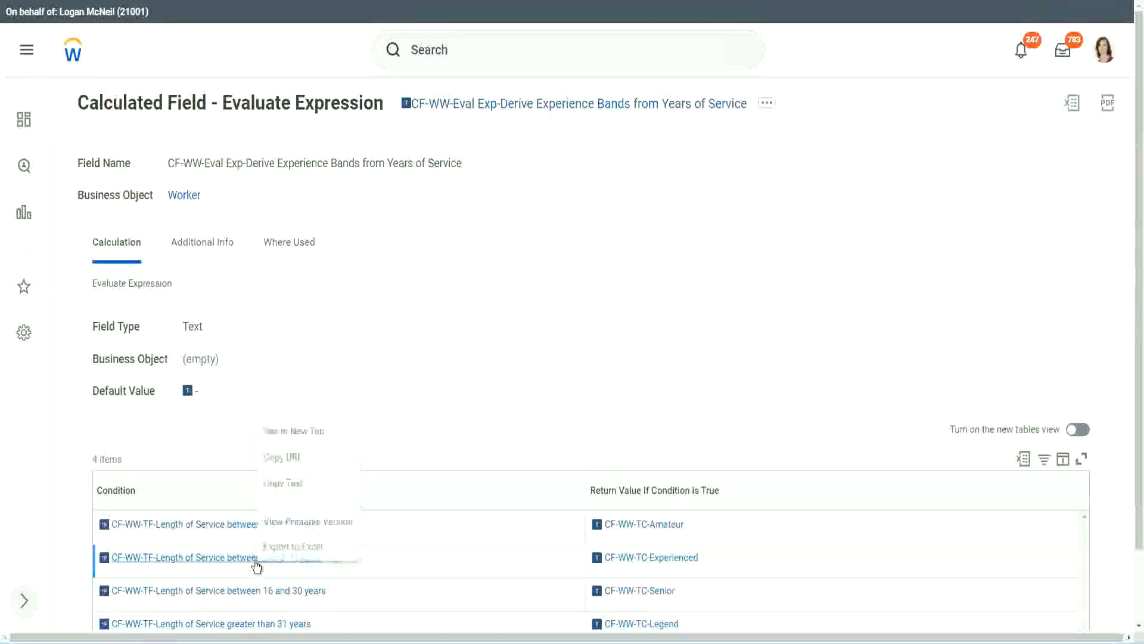
pyautogui.click(292, 482)
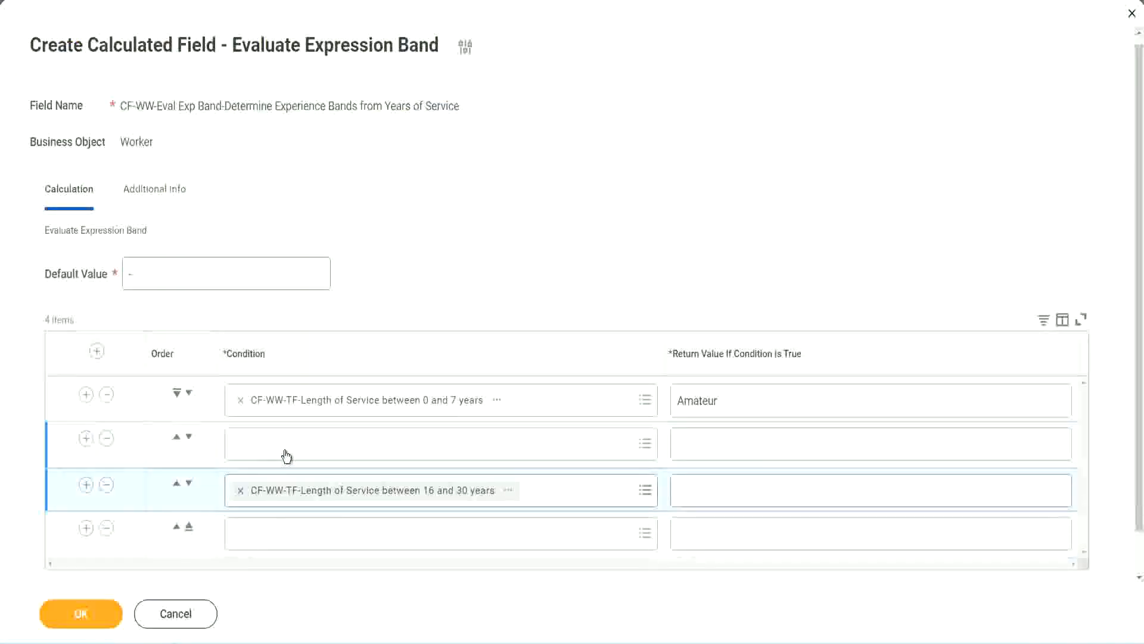
pyautogui.click(286, 456)
pyautogui.hotkey('ctrl', 'v')
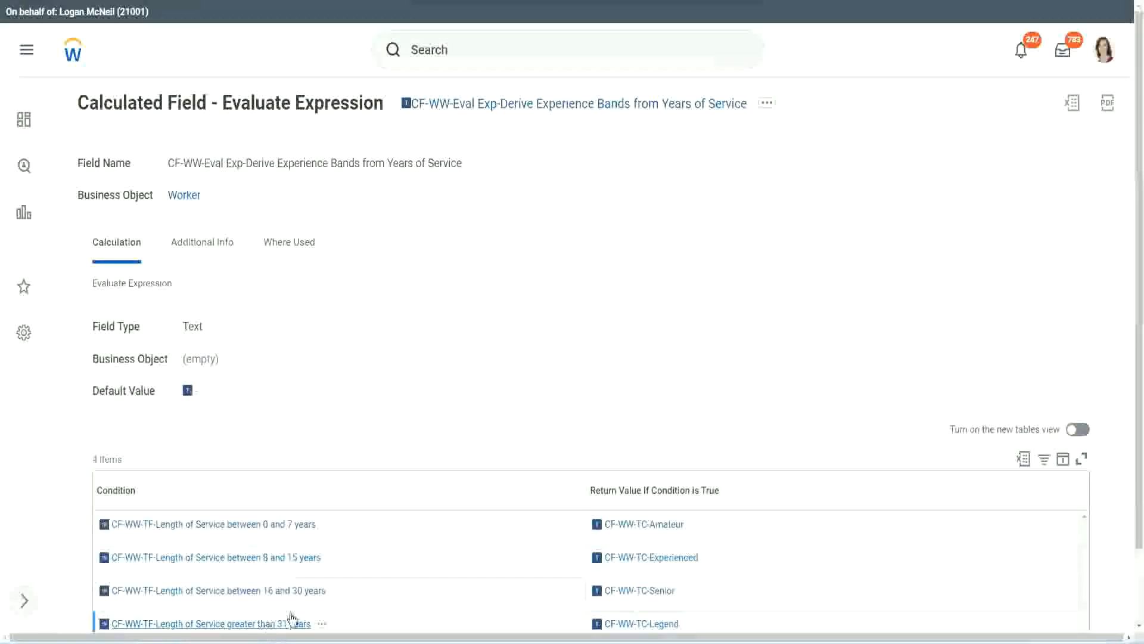
# Step: Copy the condition CF-WW-TF-Length of Service greater than 31 years from the existing field into the last row
pyautogui.rightClick(292, 620)
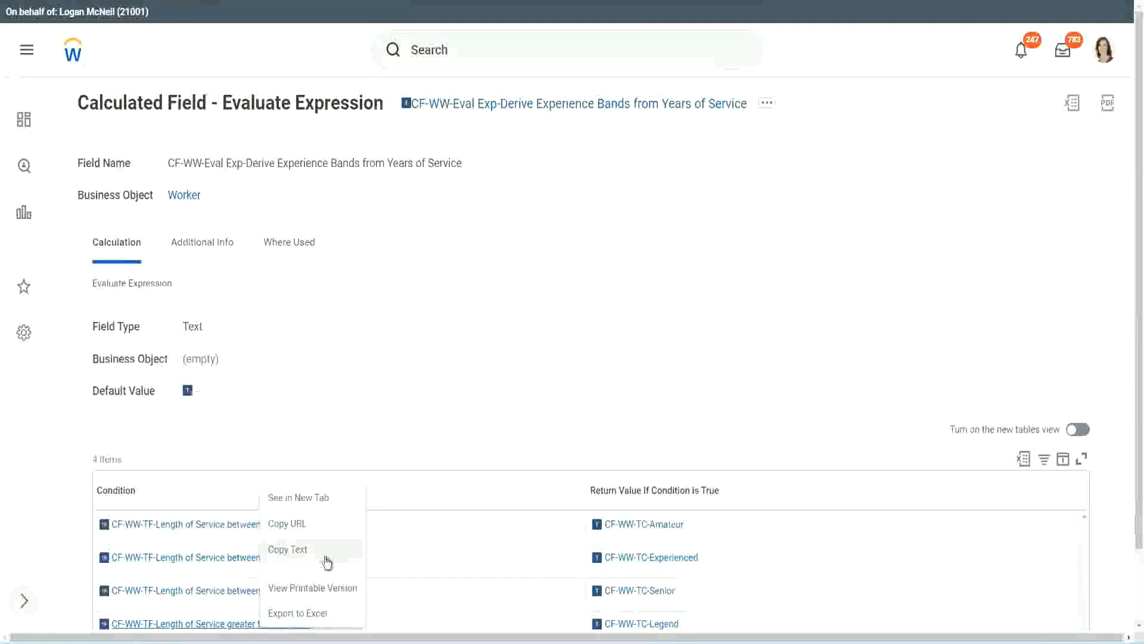
pyautogui.click(326, 548)
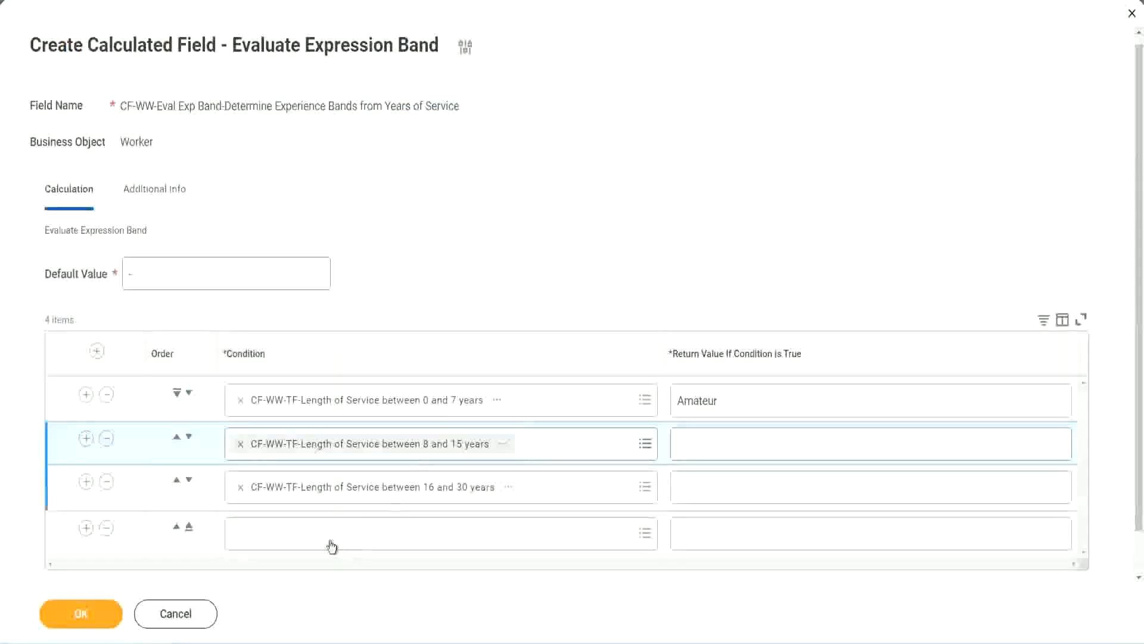
pyautogui.click(327, 533)
pyautogui.hotkey('ctrl', 'v')
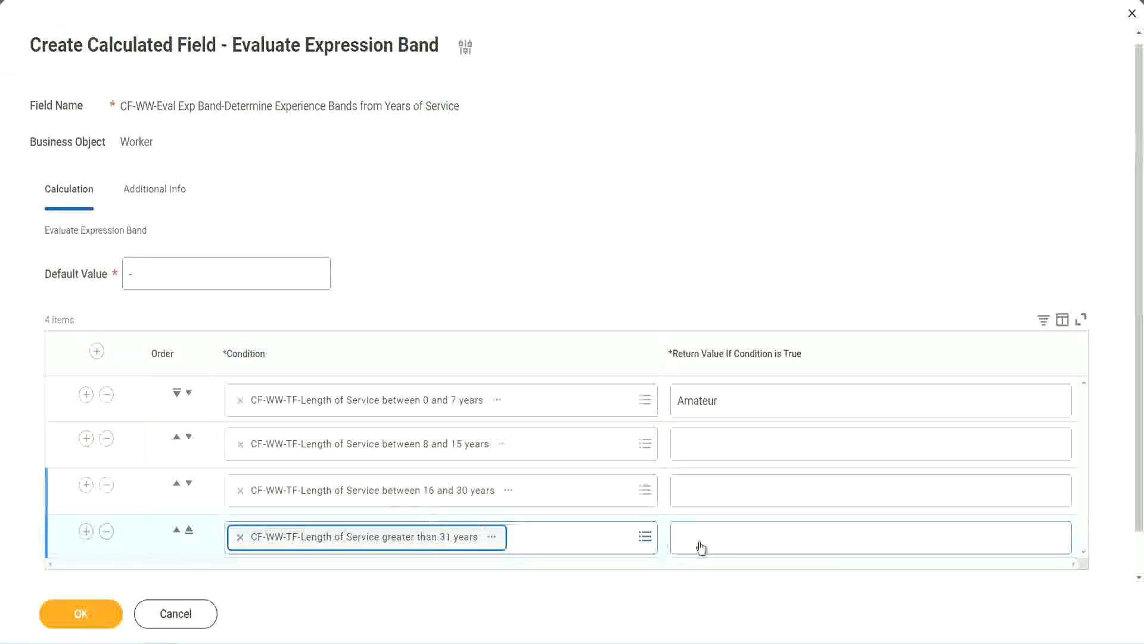
# Step: Enter the return values Legend for over 31 years, Senior for 16 to 30 and Experienced for 8 to 15, and save the calculated field
pyautogui.click(748, 536)
pyautogui.write('Le')
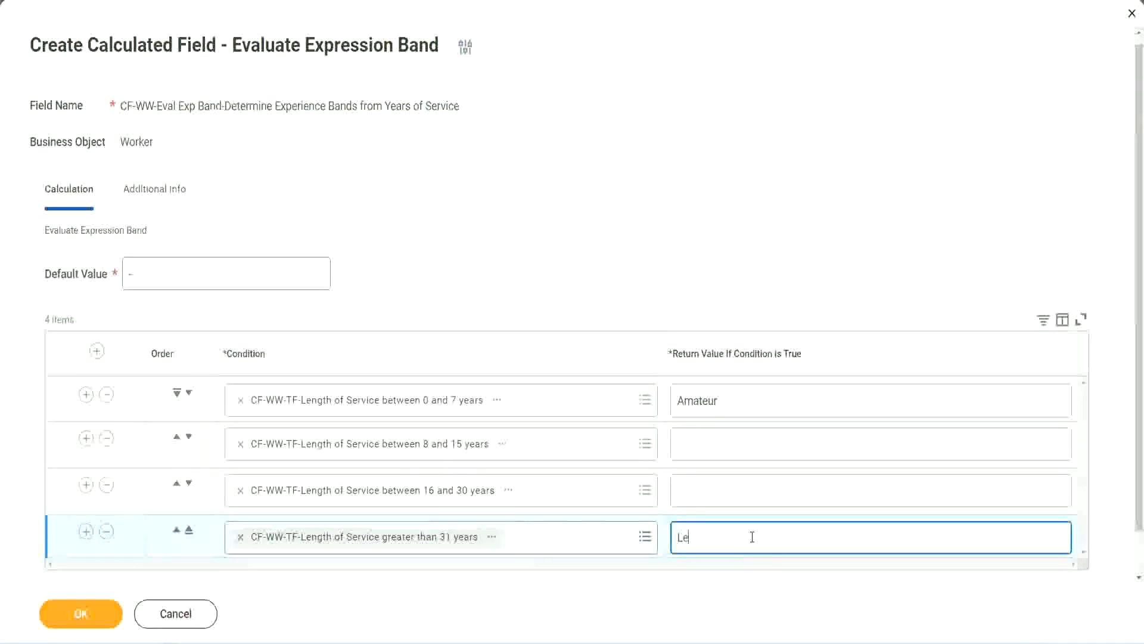
pyautogui.write('gend')
pyautogui.click(703, 488)
pyautogui.write('S')
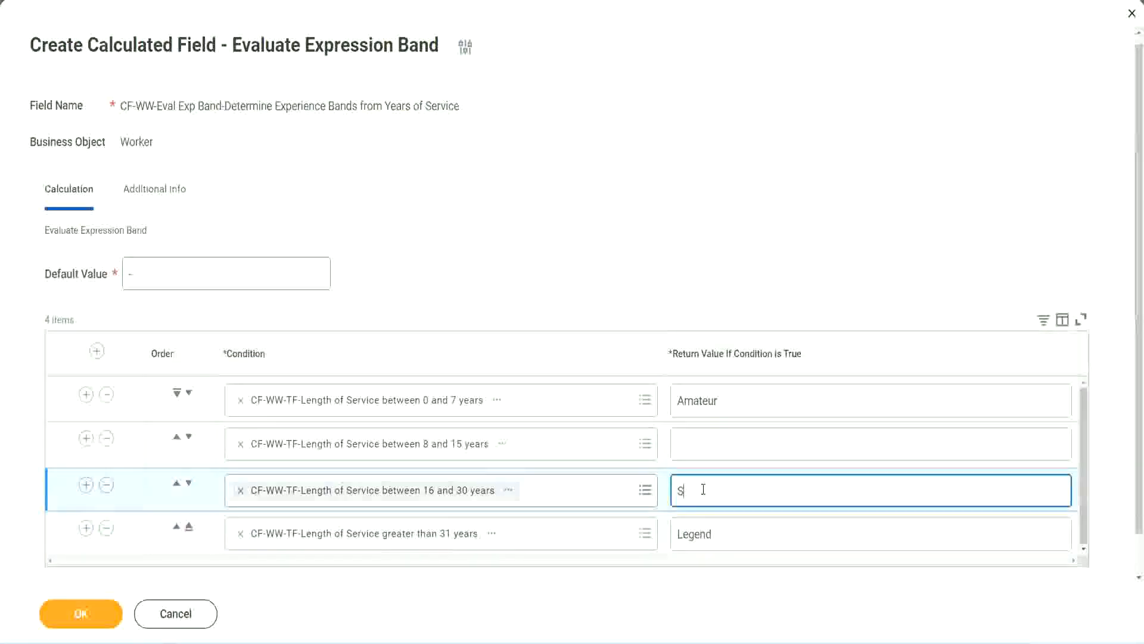
pyautogui.write('enior')
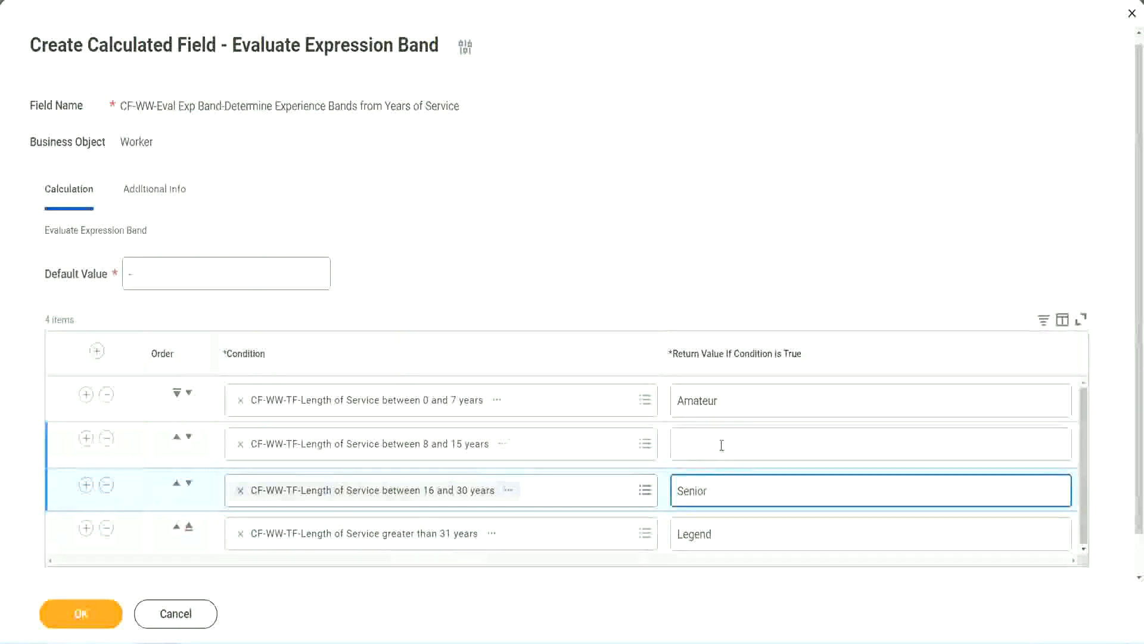
pyautogui.click(721, 444)
pyautogui.write('Ex')
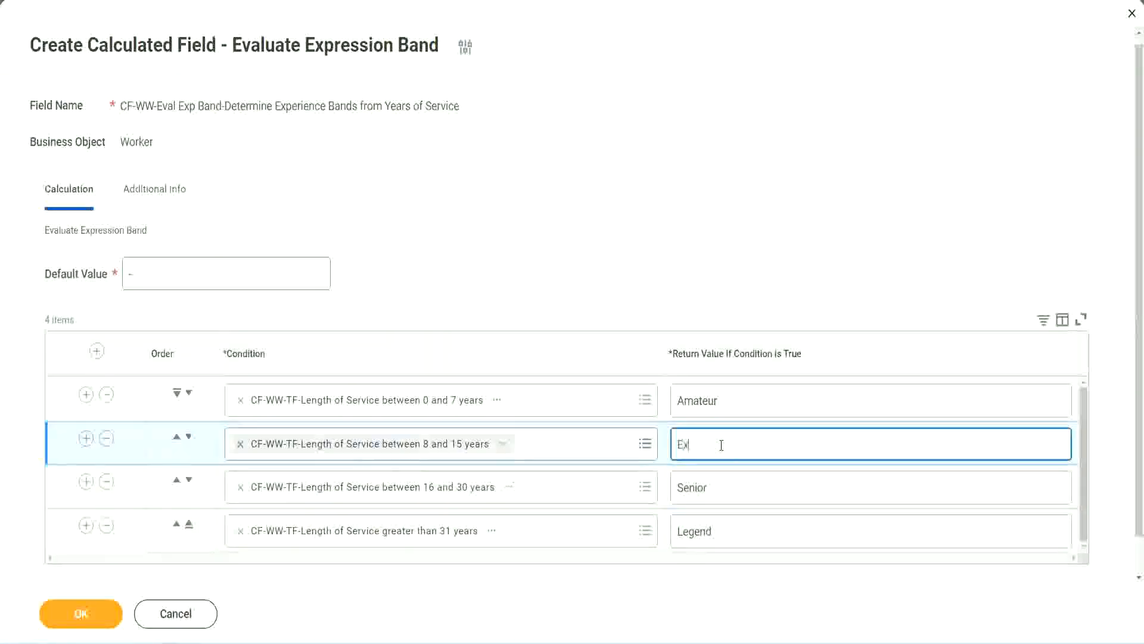
pyautogui.write('perienced')
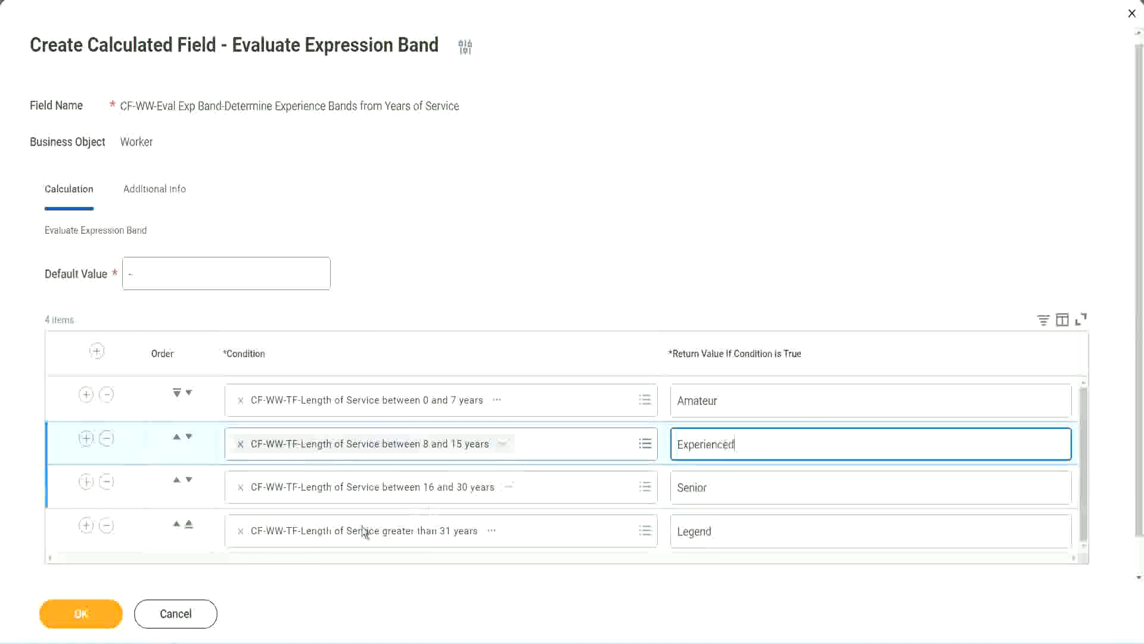
pyautogui.click(80, 613)
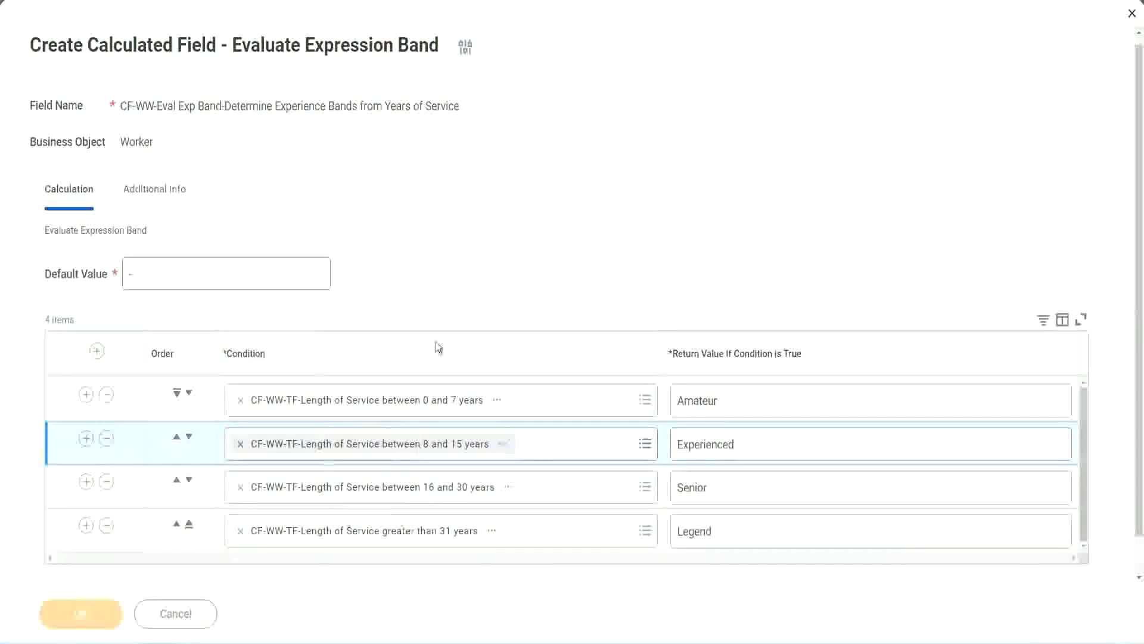
# Step: Check the return value of each length-of-service condition in the saved calculated field
pyautogui.scroll(-3, 392, 366)
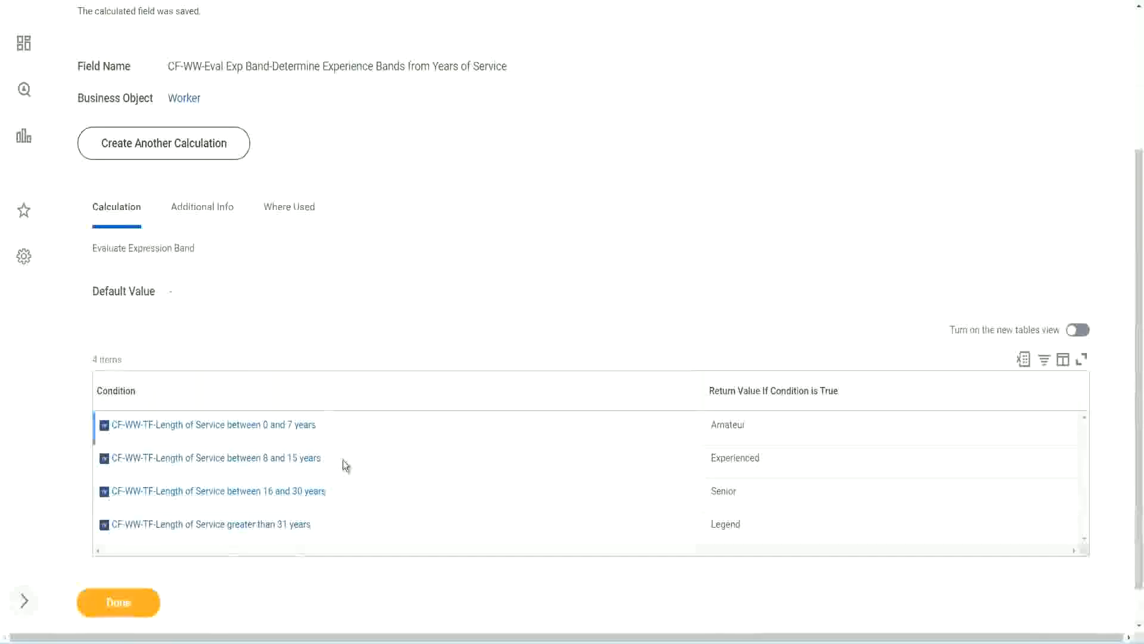
pyautogui.doubleClick(732, 423)
pyautogui.doubleClick(730, 458)
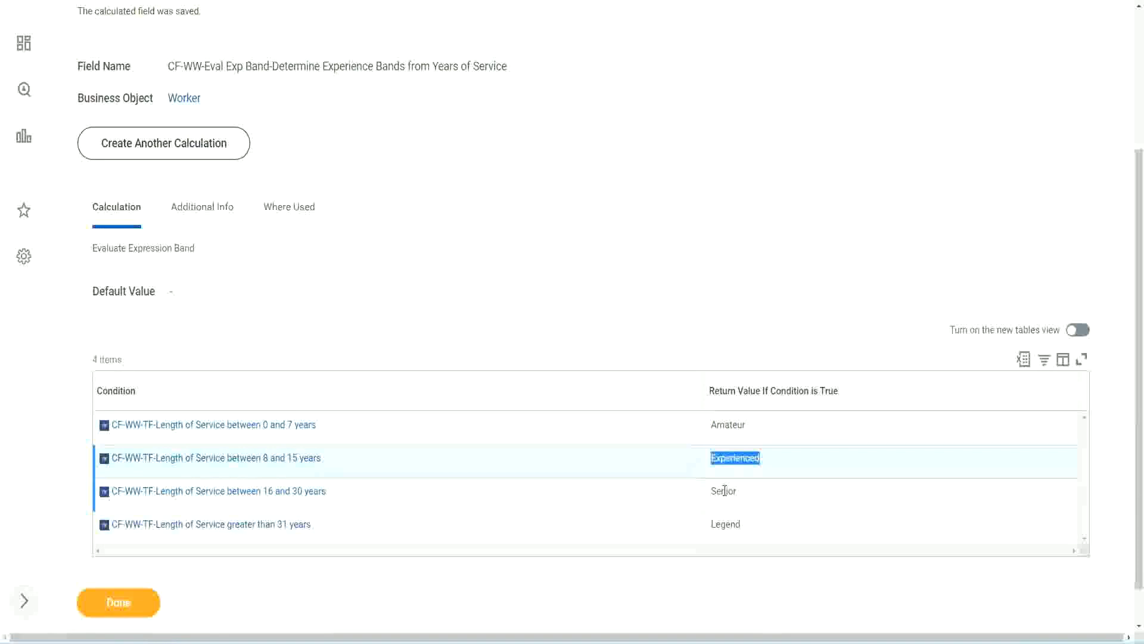
pyautogui.doubleClick(724, 490)
pyautogui.click(726, 524)
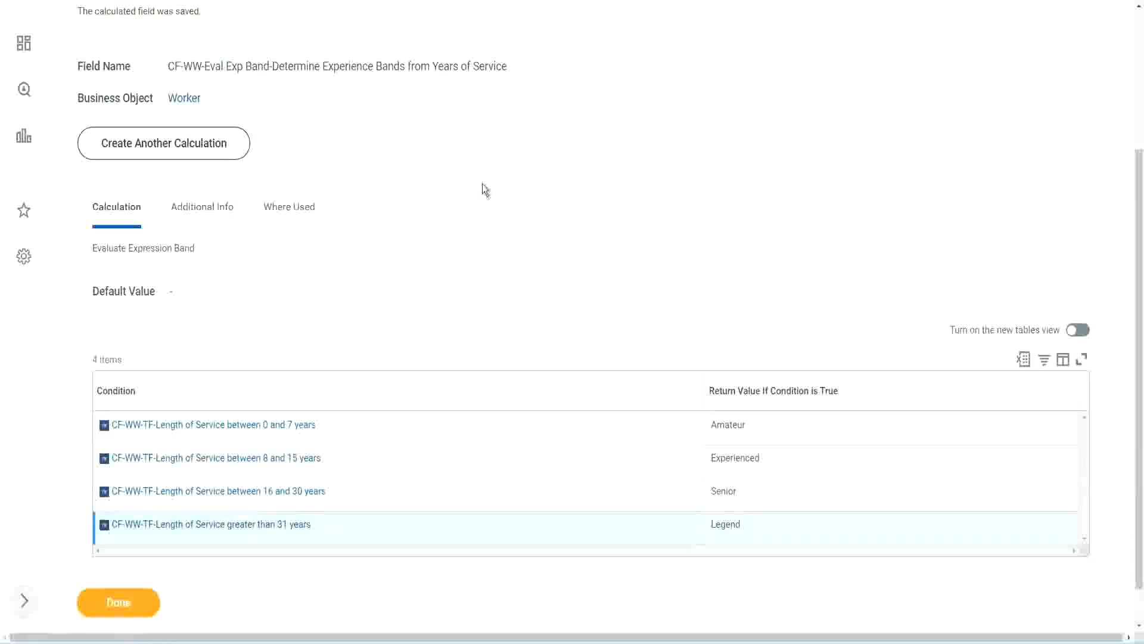
# Step: Copy the name of the saved Evaluate Expression Band calculated field as text
pyautogui.scroll(4, 481, 183)
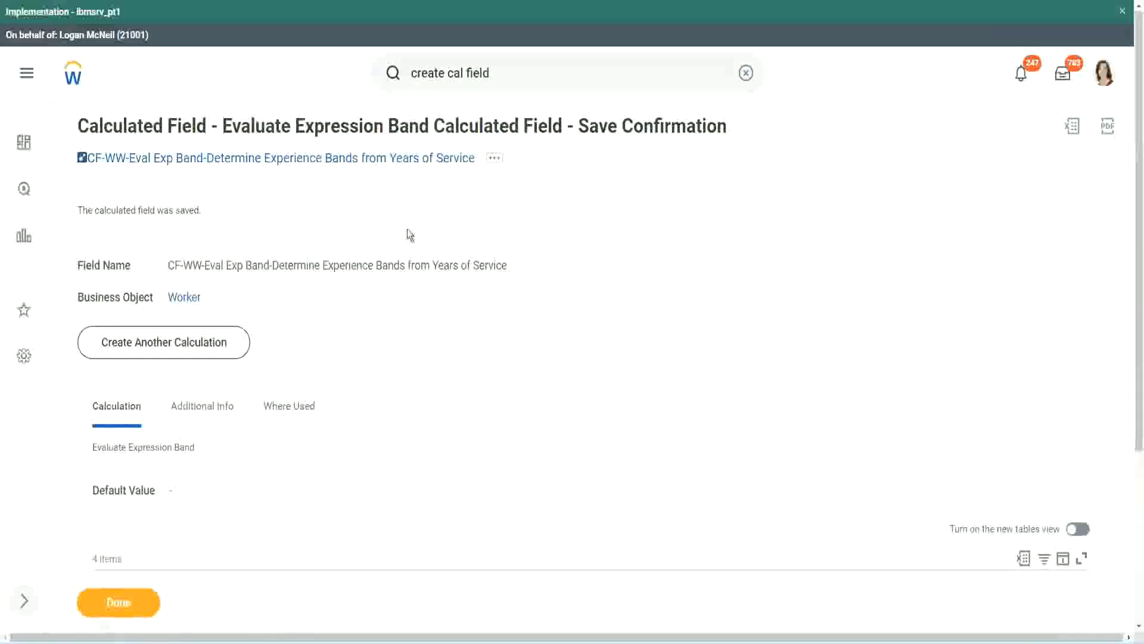
pyautogui.rightClick(374, 159)
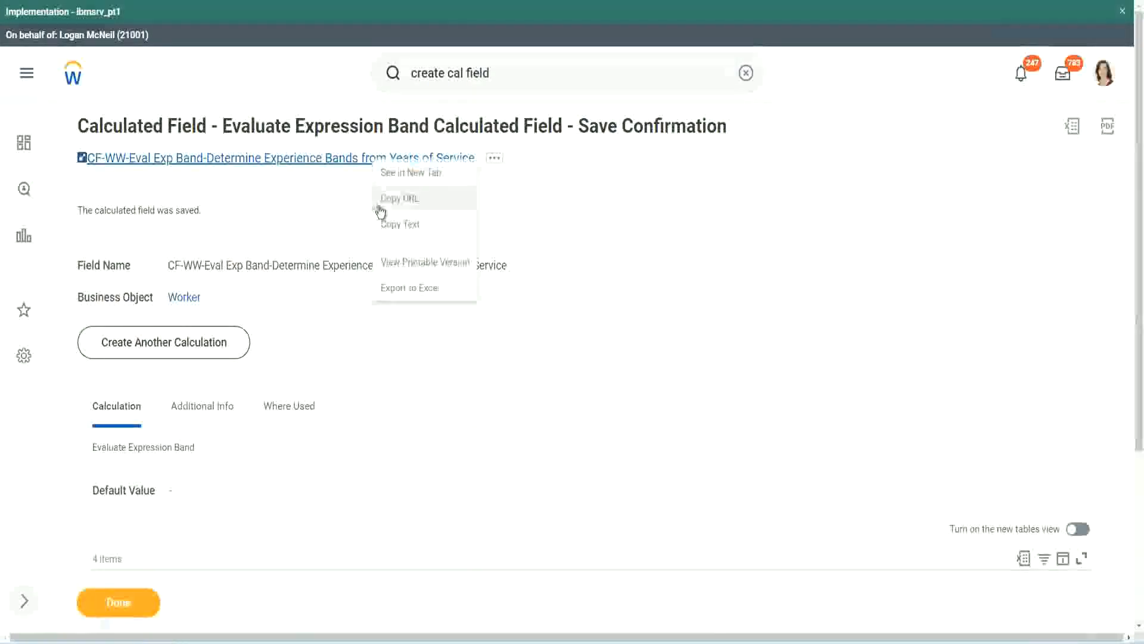
pyautogui.click(396, 230)
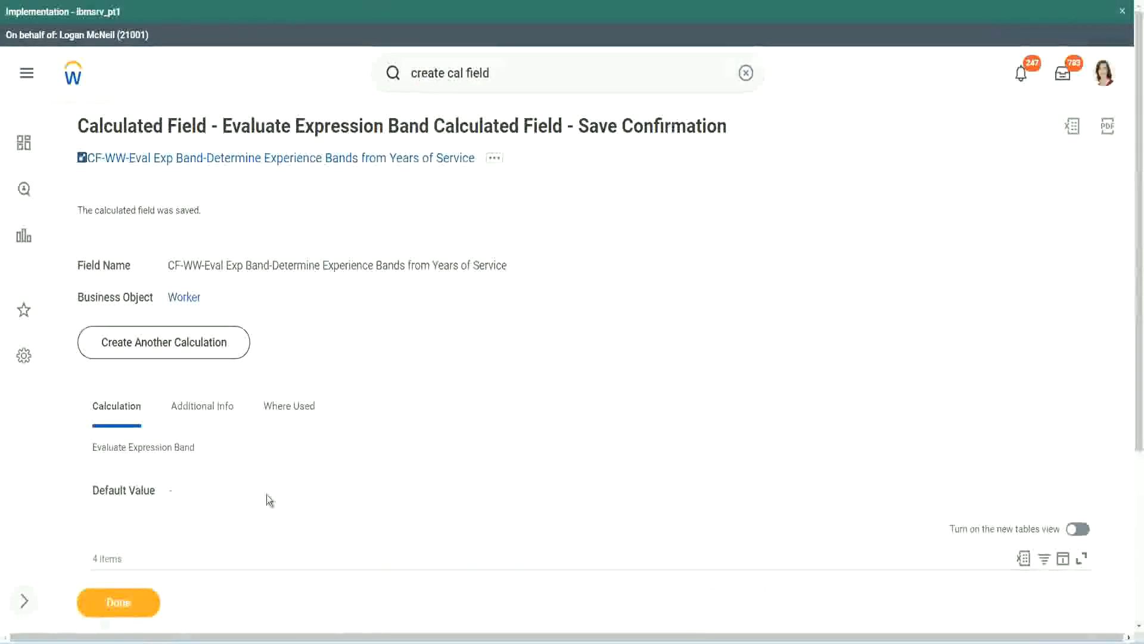
# Step: Review the saved field's default value and conditions, the calculated field functions slide and the experience band notes in Notepad++
pyautogui.scroll(-3, 379, 462)
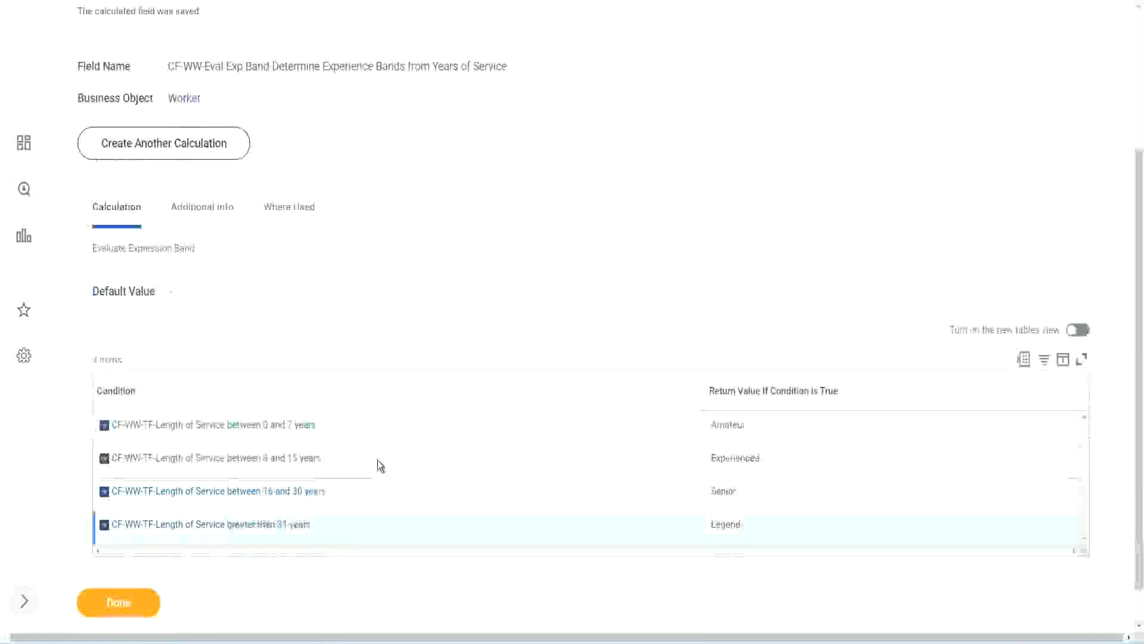
pyautogui.scroll(-1, 377, 459)
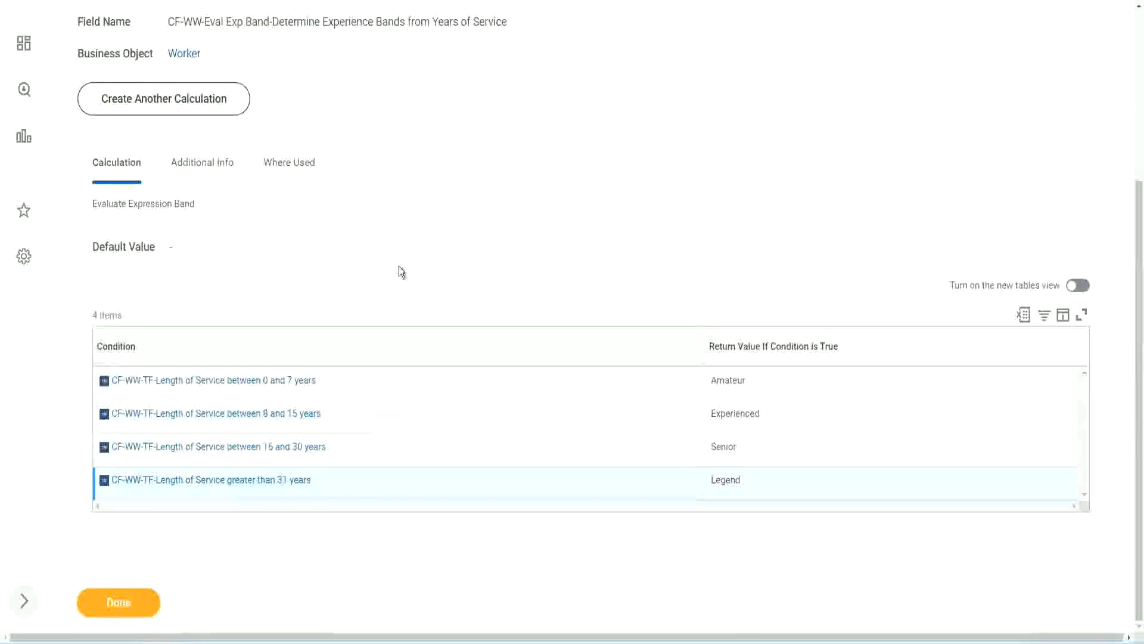
pyautogui.scroll(2, 399, 267)
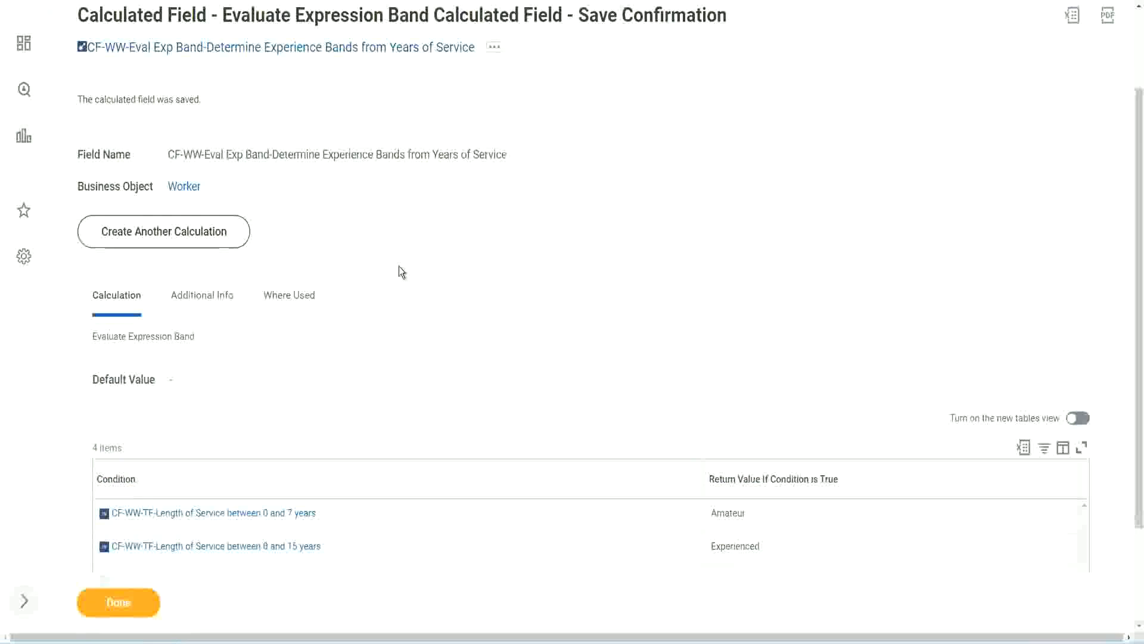
pyautogui.scroll(-2, 399, 266)
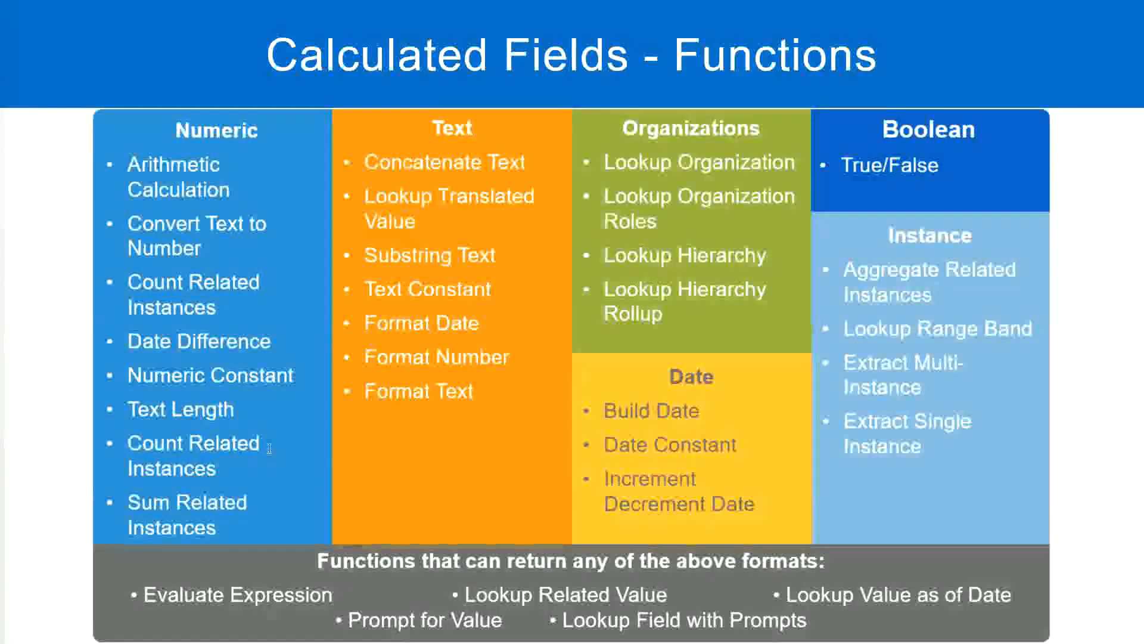
pyautogui.hotkey('alt', 'Tab')
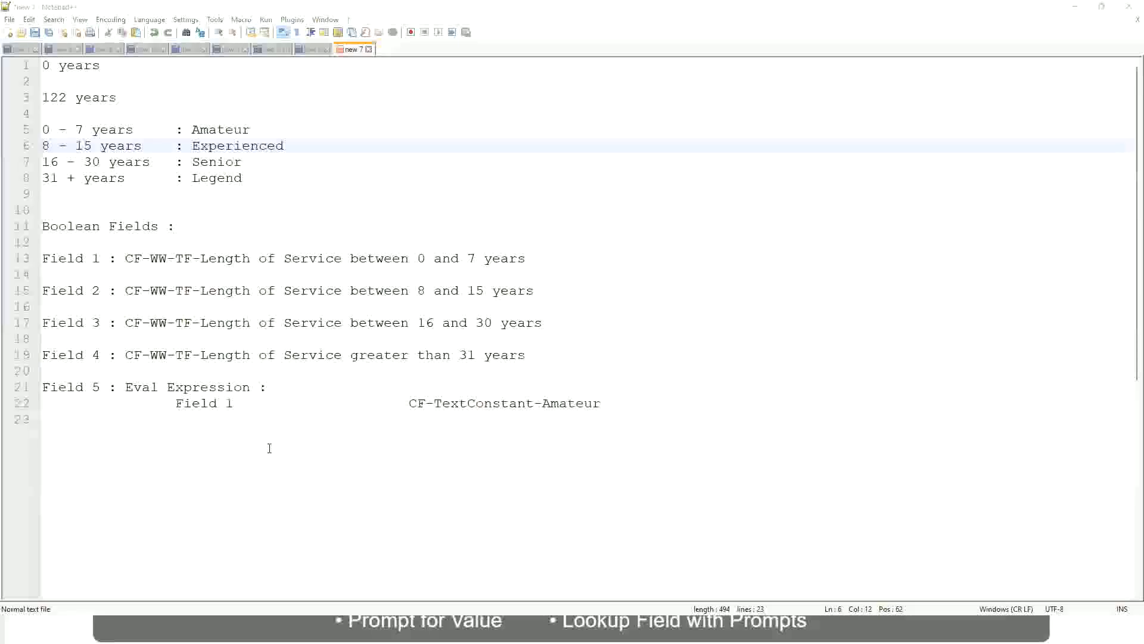
pyautogui.hotkey('alt', 'Tab')
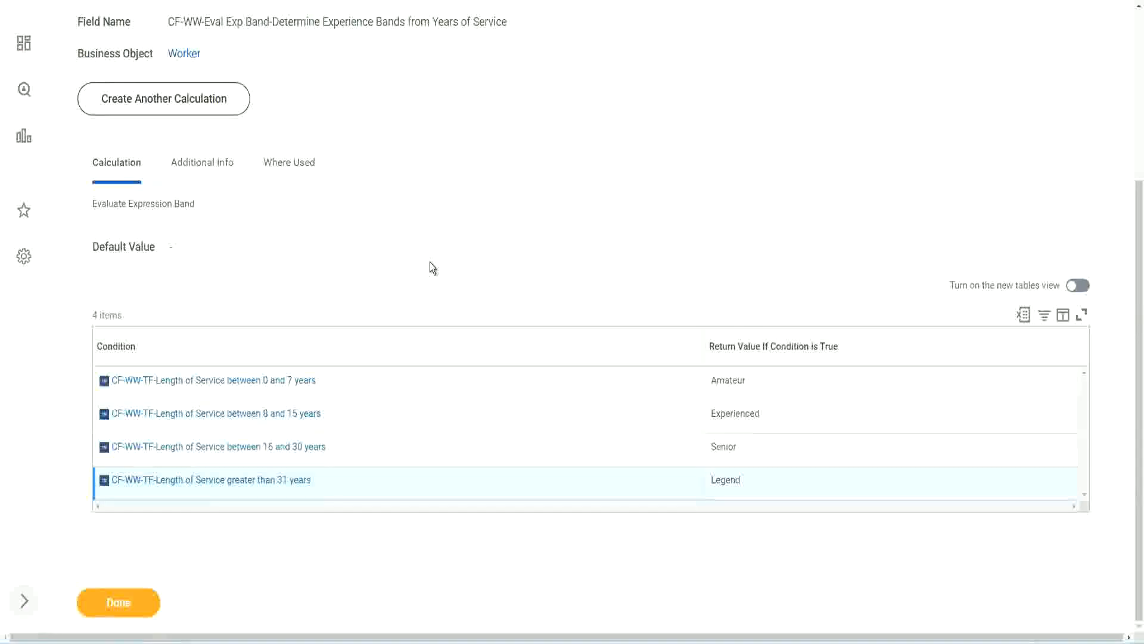
pyautogui.scroll(1, 430, 262)
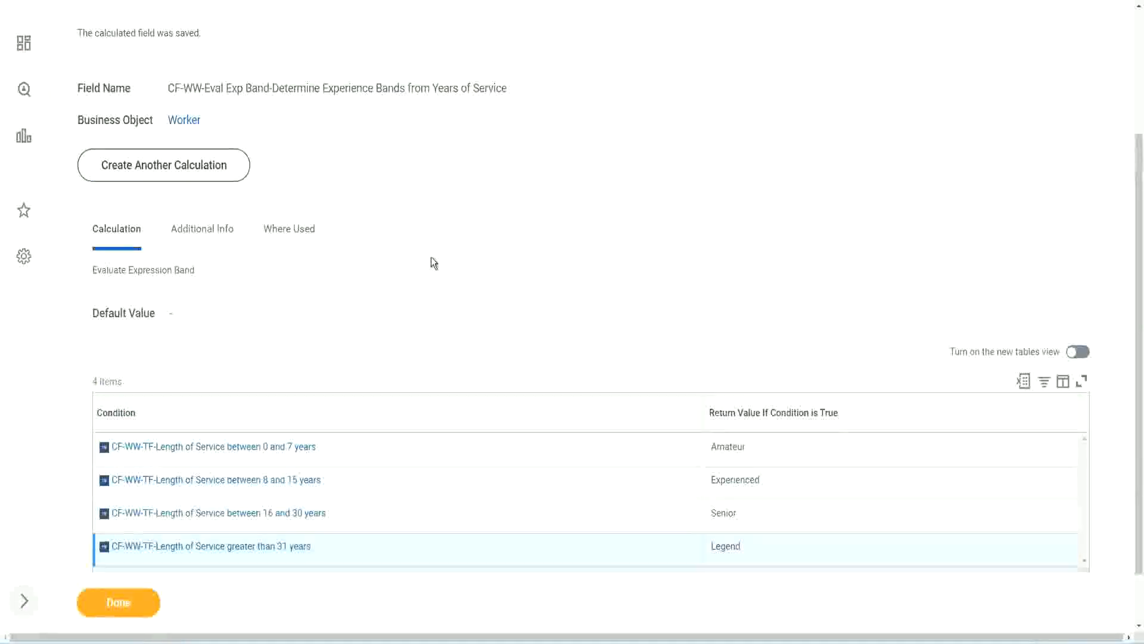
pyautogui.scroll(3, 430, 263)
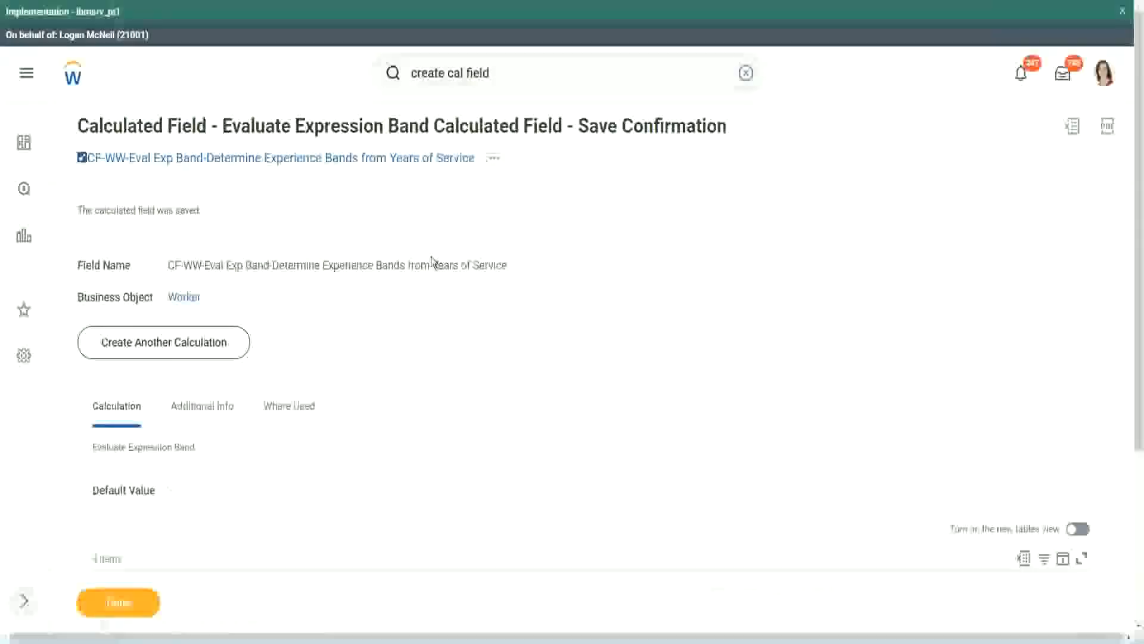
pyautogui.scroll(-4, 429, 263)
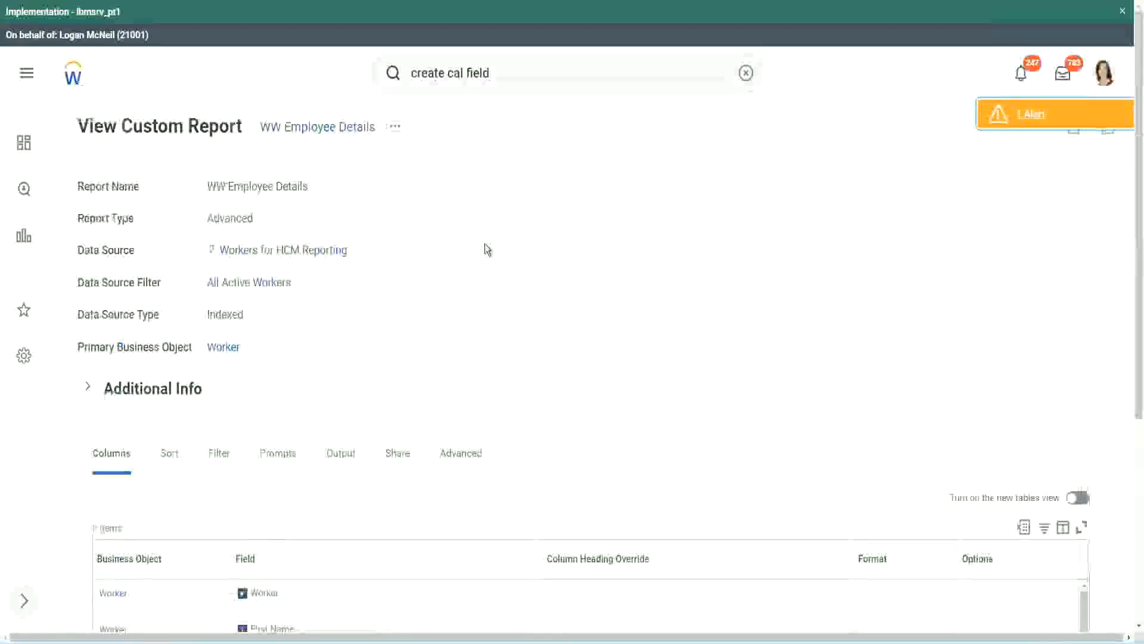
# Step: Open the custom report WW Employee Details in Workday for editing
pyautogui.click(395, 126)
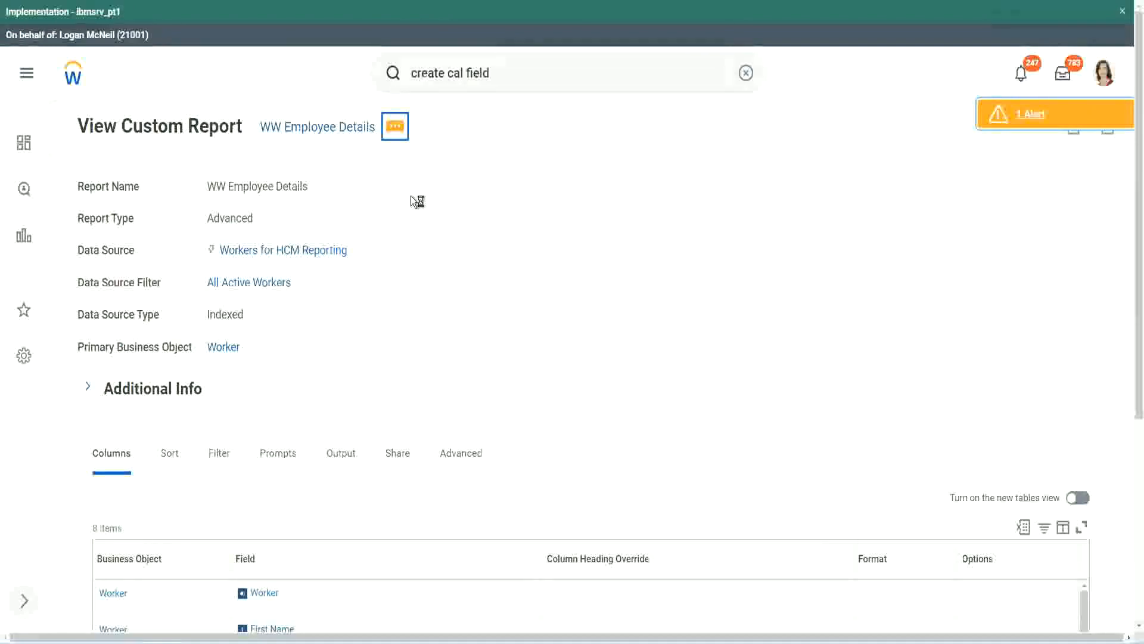
pyautogui.moveTo(459, 191)
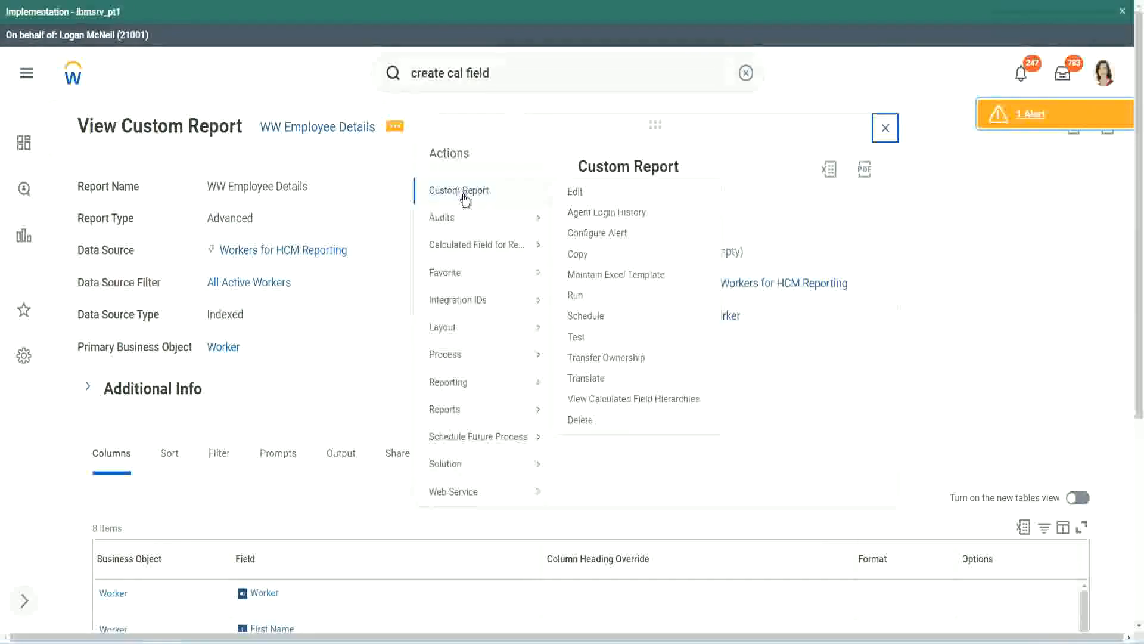
pyautogui.click(575, 193)
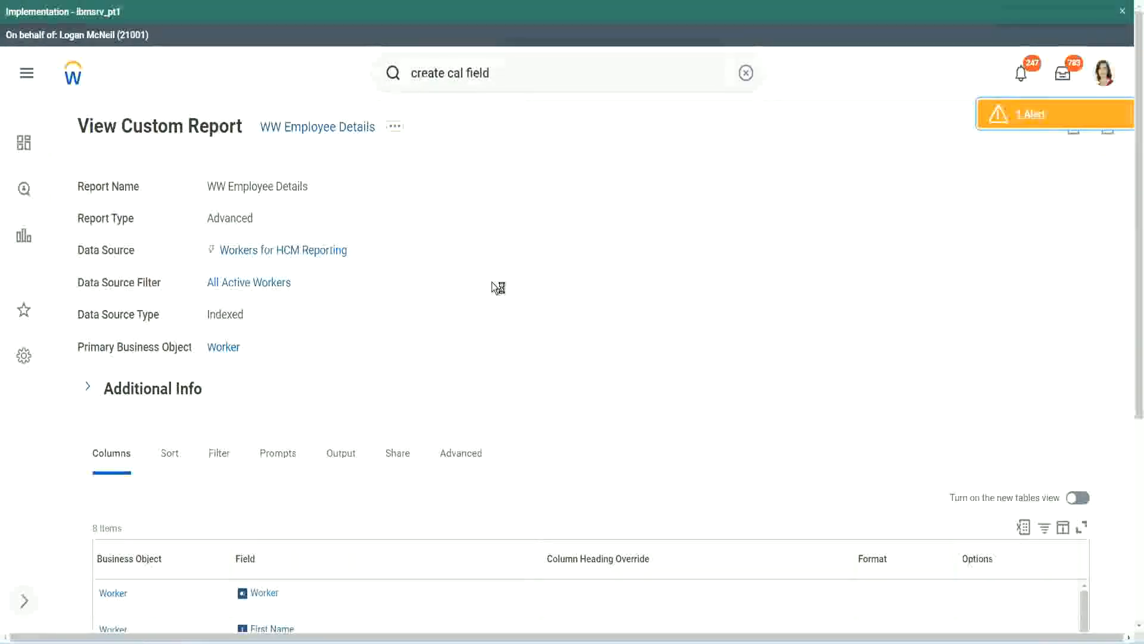
pyautogui.scroll(-1, 498, 288)
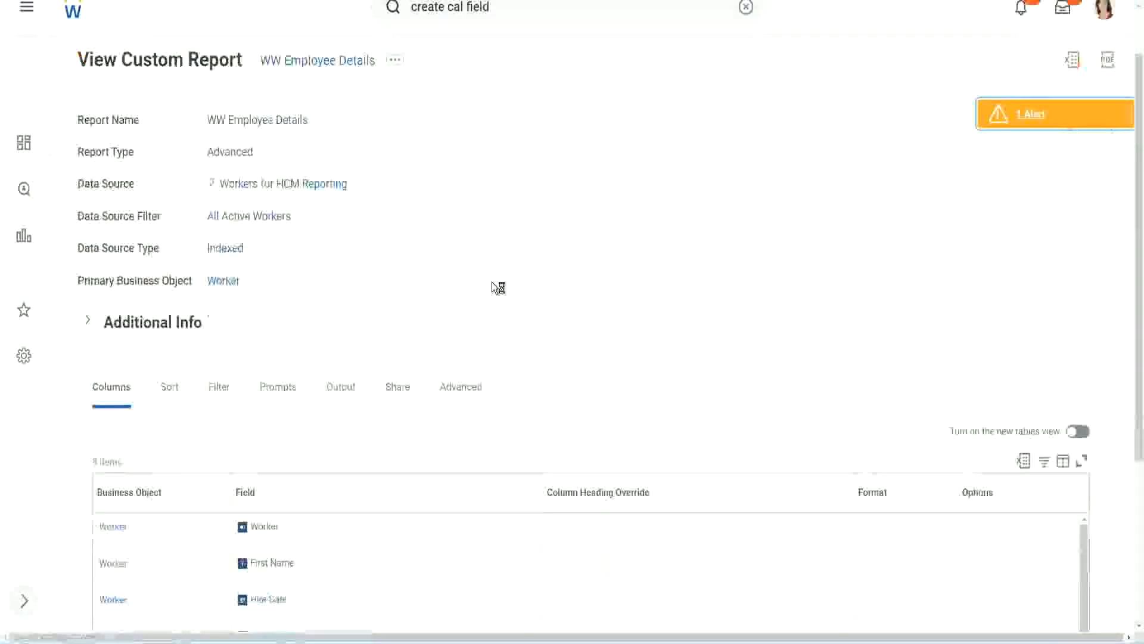
pyautogui.scroll(-4, 492, 281)
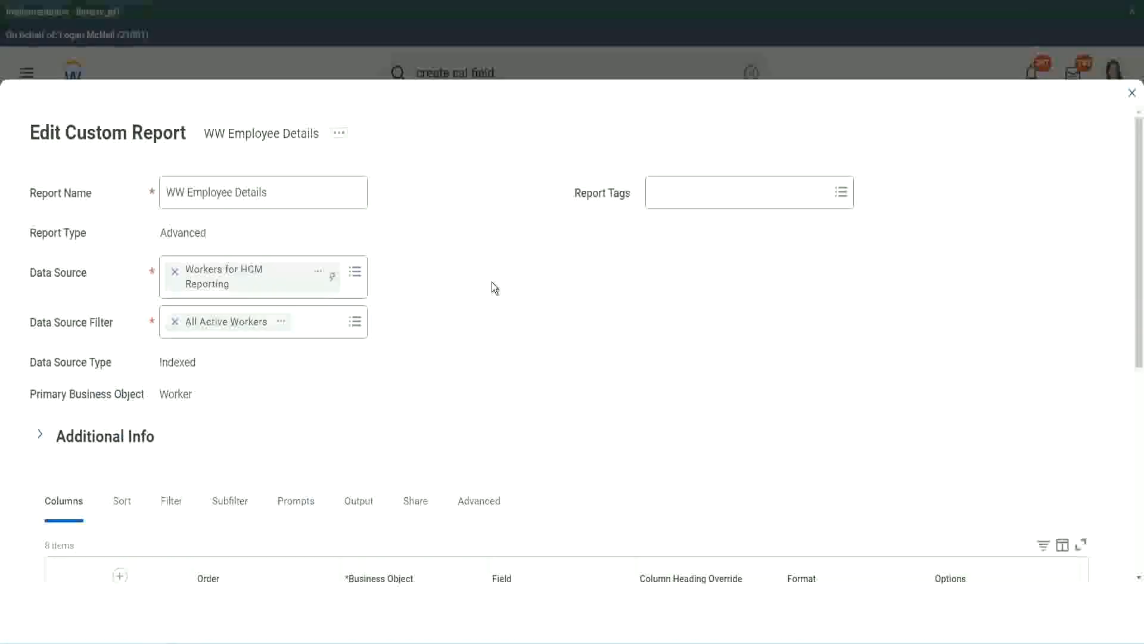
# Step: Add a new Worker column row below the Experience Bands column at the end of the report's columns
pyautogui.scroll(-8, 492, 287)
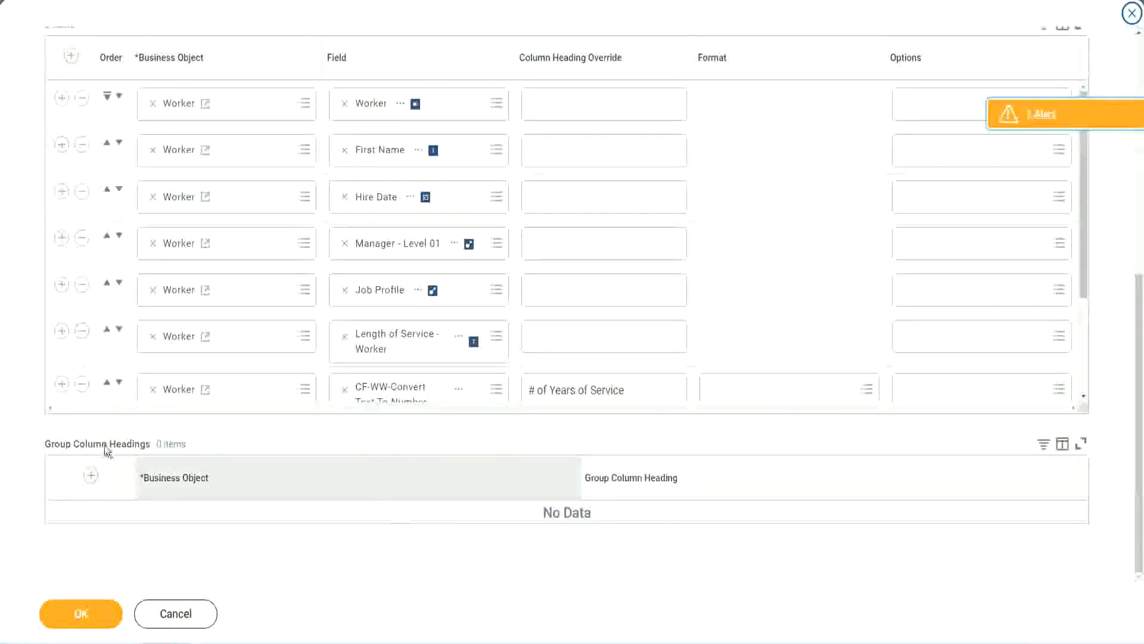
pyautogui.scroll(-3, 238, 287)
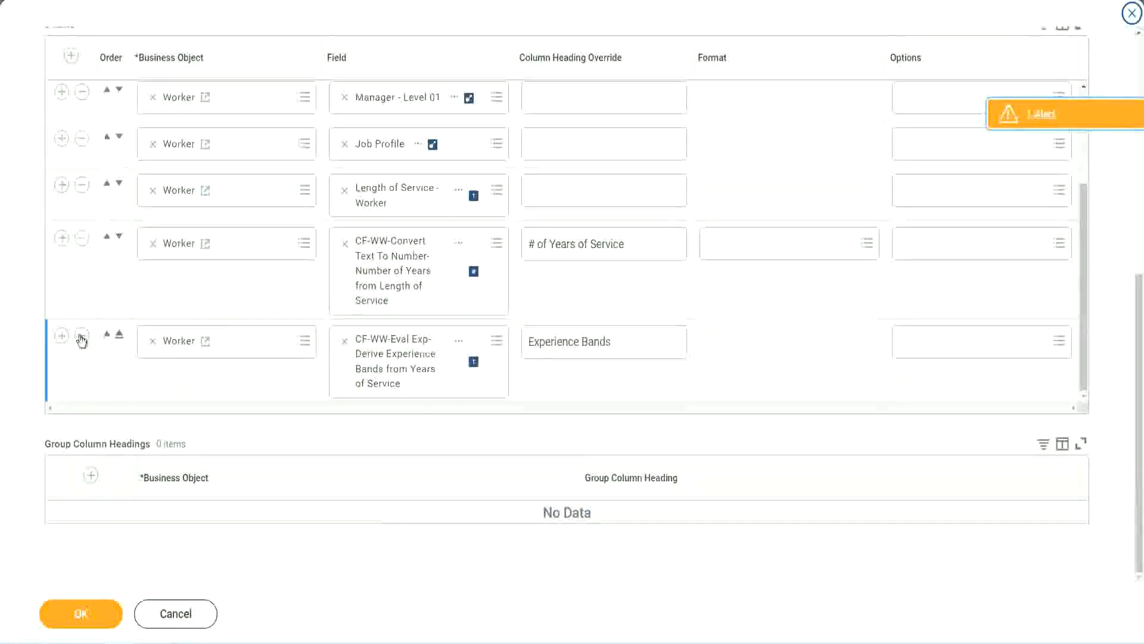
pyautogui.click(62, 336)
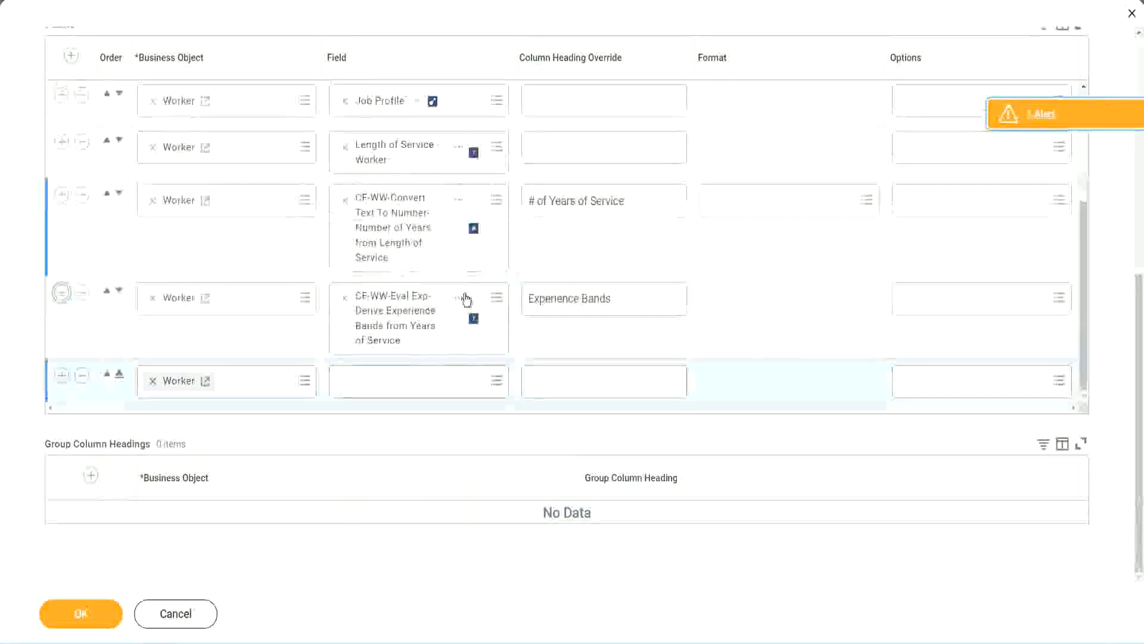
# Step: Copy the name of the existing Experience Bands column's field into the field search of the new Worker row
pyautogui.rightClick(398, 322)
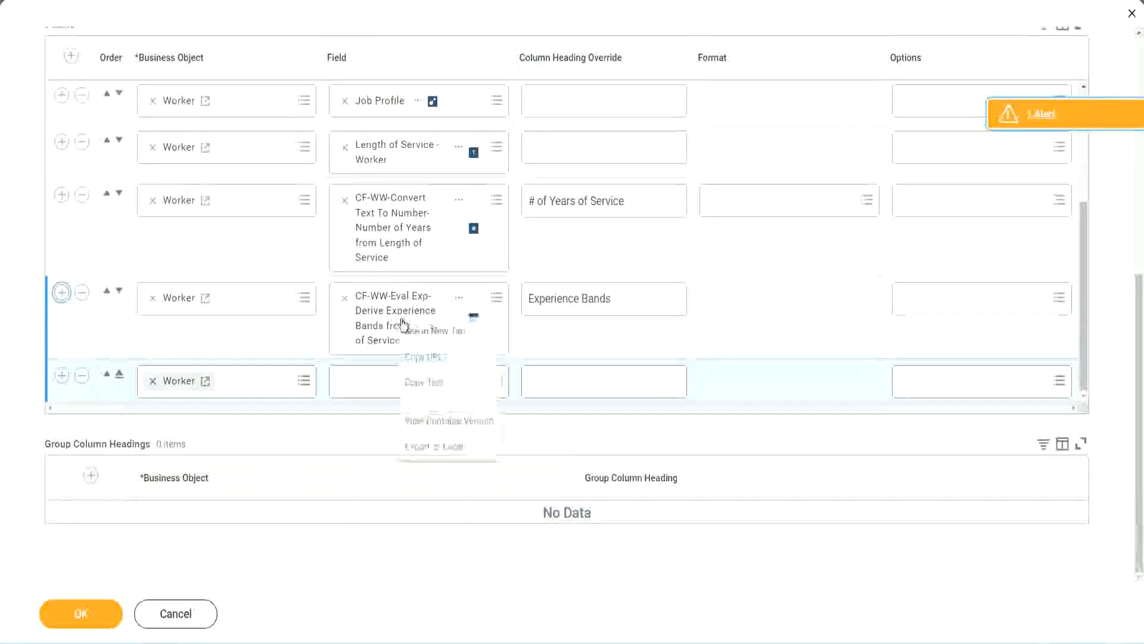
pyautogui.click(435, 383)
pyautogui.click(359, 388)
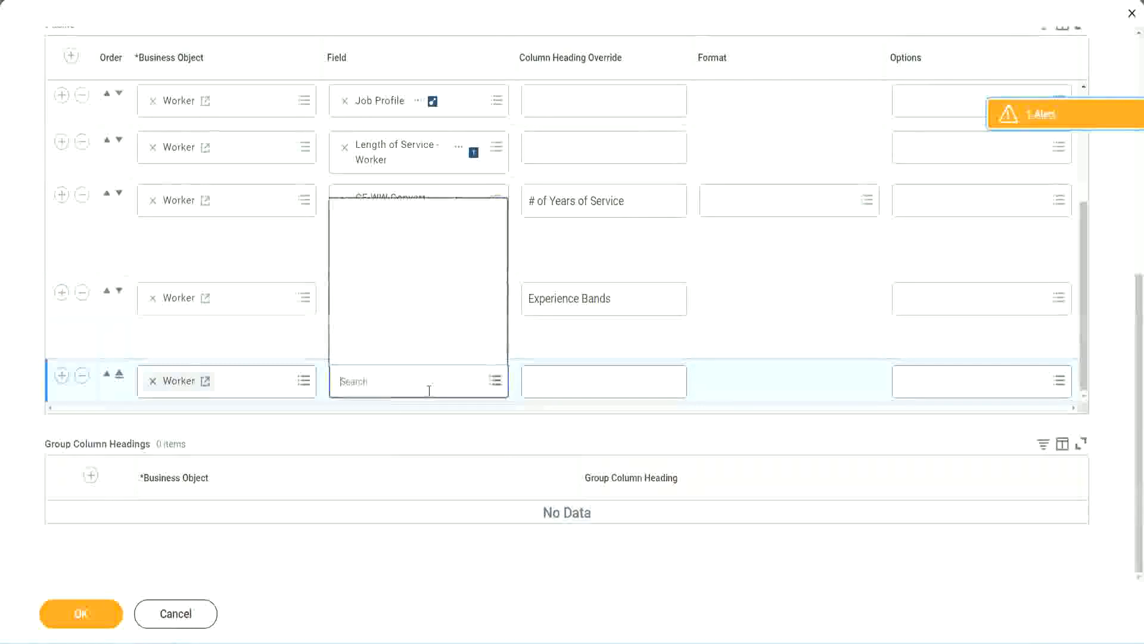
pyautogui.hotkey('ctrl', 'v')
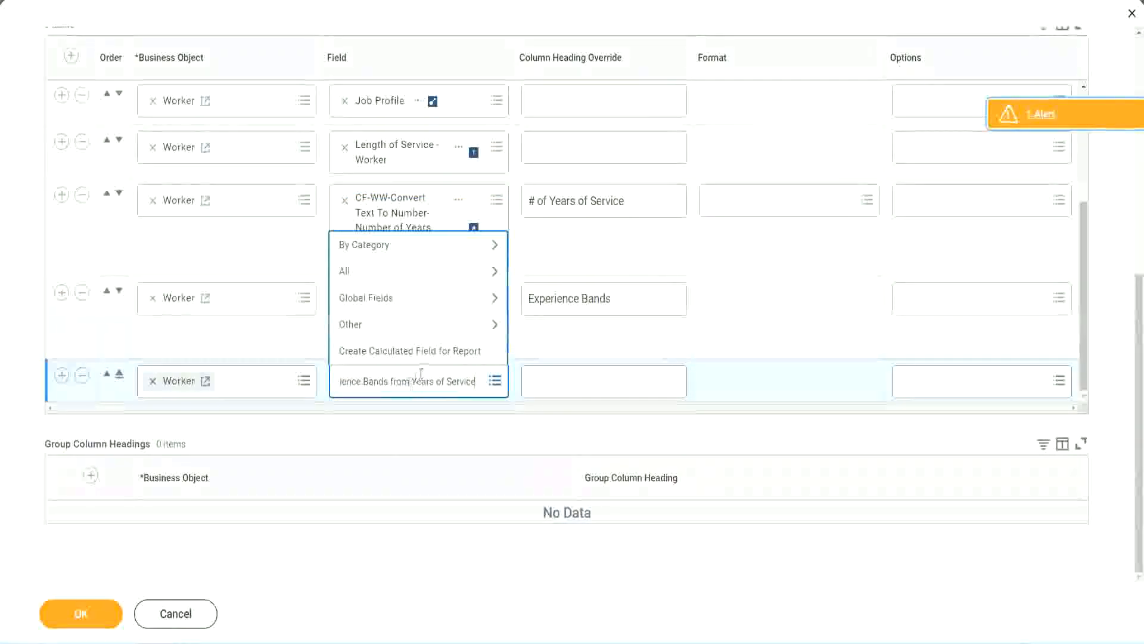
# Step: Change the search text to CF-WW-Eval Exp Band and select the field CF-WW-Eval Exp Band-Determine Experience Bands from Years of Service
pyautogui.moveTo(417, 381); pyautogui.dragTo(291, 377)
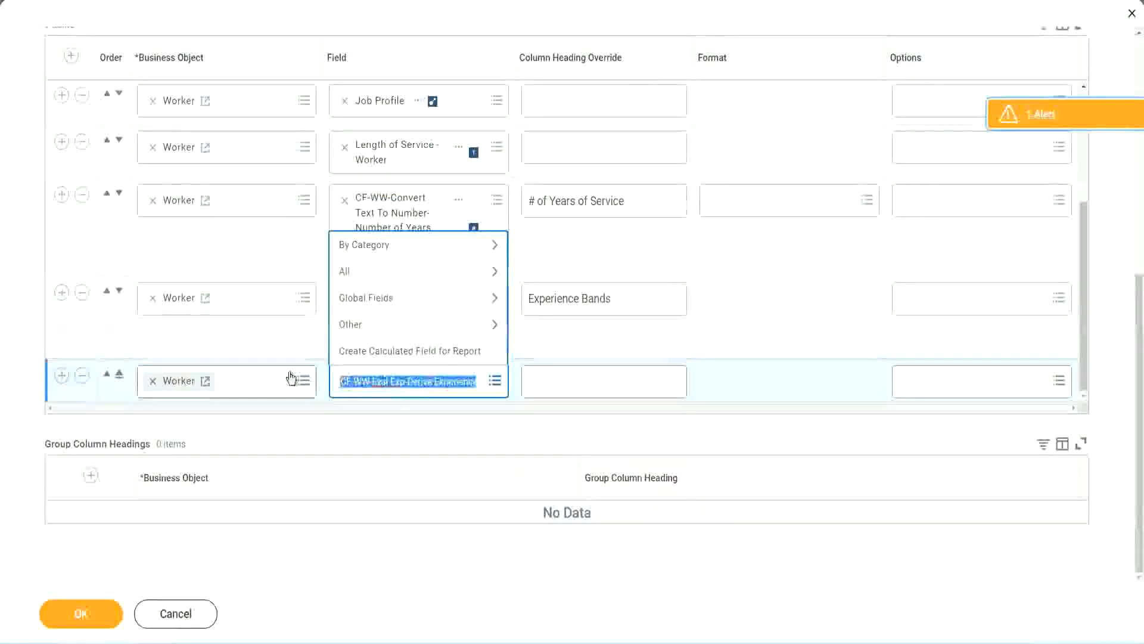
pyautogui.click(427, 389)
pyautogui.write('Band')
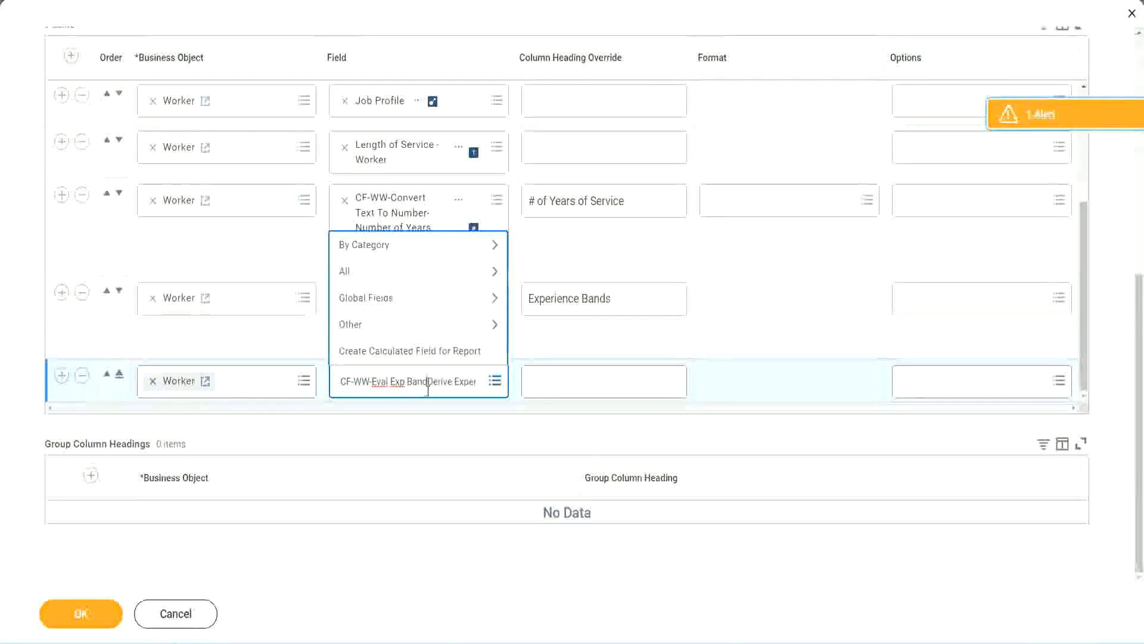
pyautogui.press('Delete')
pyautogui.press('Delete')
pyautogui.press('Delete')
pyautogui.press('Delete')
pyautogui.press('Delete')
pyautogui.press('Delete')
pyautogui.press('Delete')
pyautogui.press('Delete')
pyautogui.press('Delete')
pyautogui.press('Delete')
pyautogui.press('Delete')
pyautogui.press('Delete')
pyautogui.press('Delete')
pyautogui.press('Delete')
pyautogui.press('Delete')
pyautogui.press('Delete')
pyautogui.press('Delete')
pyautogui.press('Delete')
pyautogui.press('Return')
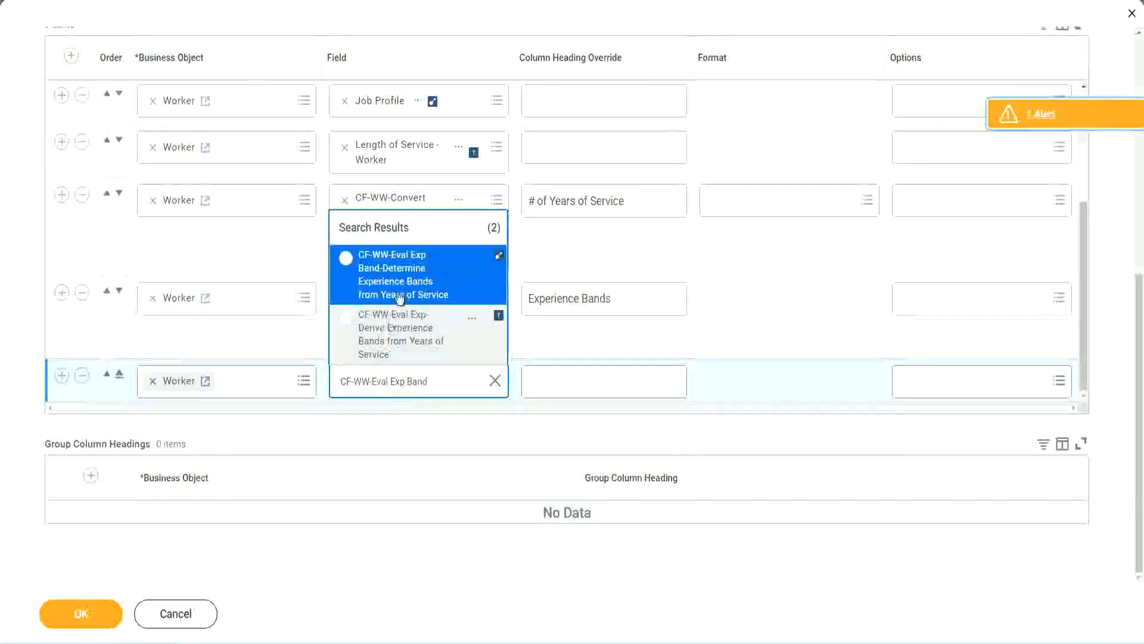
pyautogui.click(417, 282)
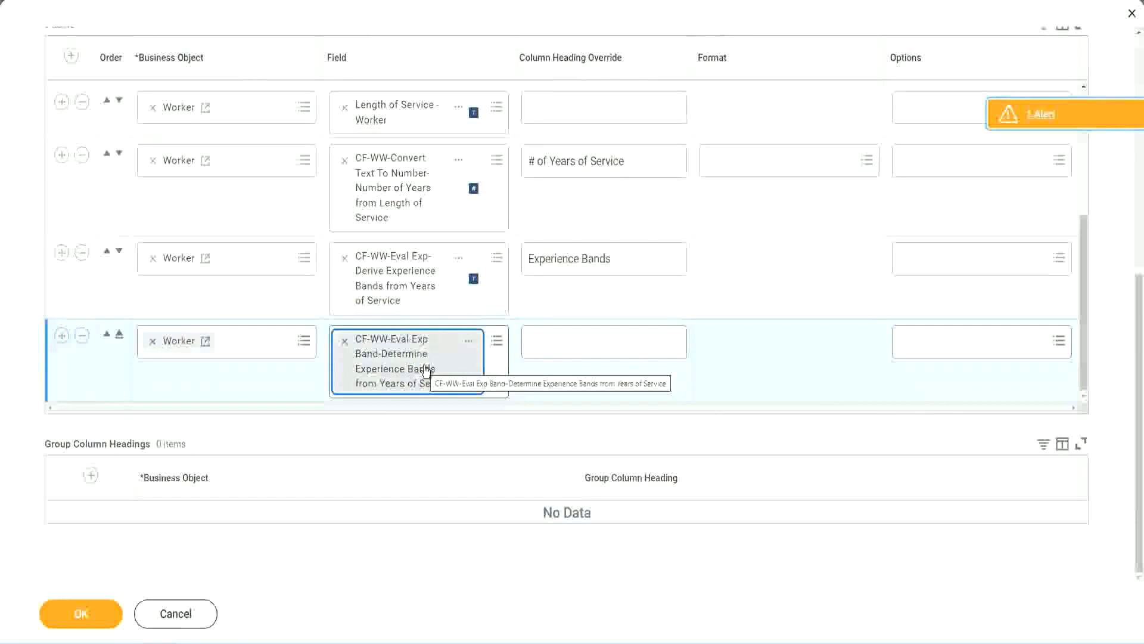
# Step: Set the new column's heading override to "Experience Bands (Eval Exp Bands)", reusing the heading text above, and save the report changes
pyautogui.click(629, 258)
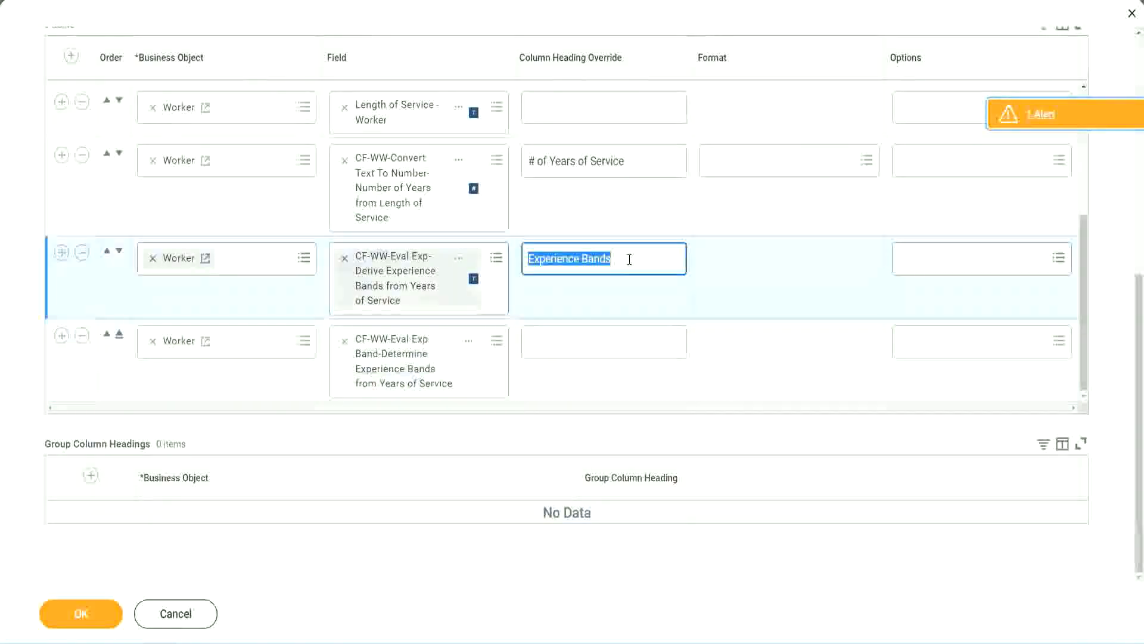
pyautogui.click(555, 340)
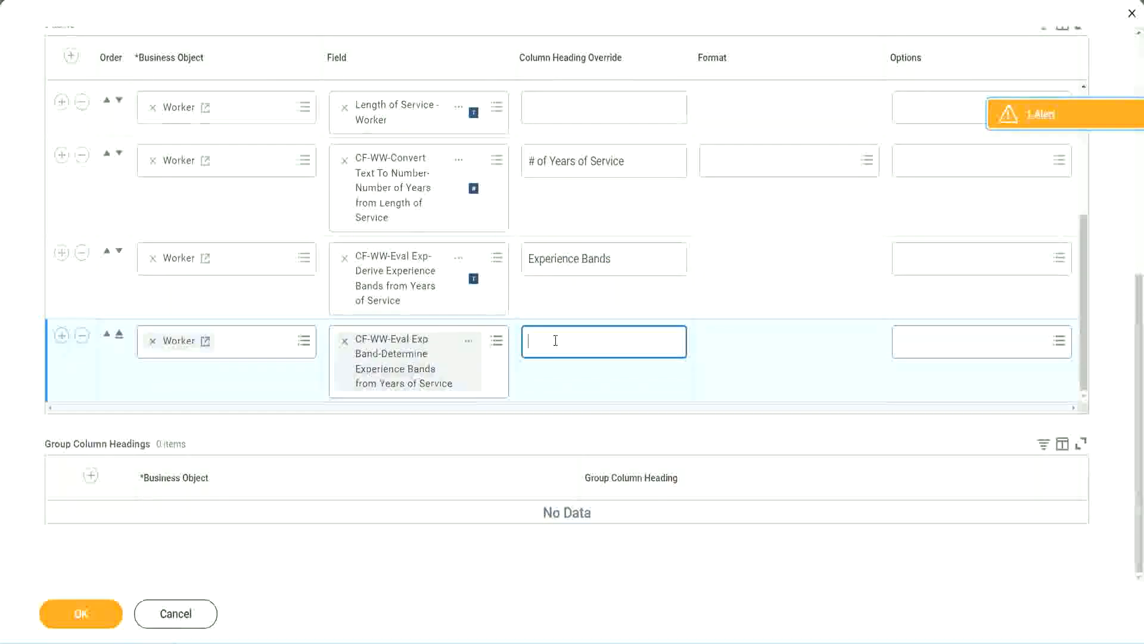
pyautogui.hotkey('ctrl', 'v')
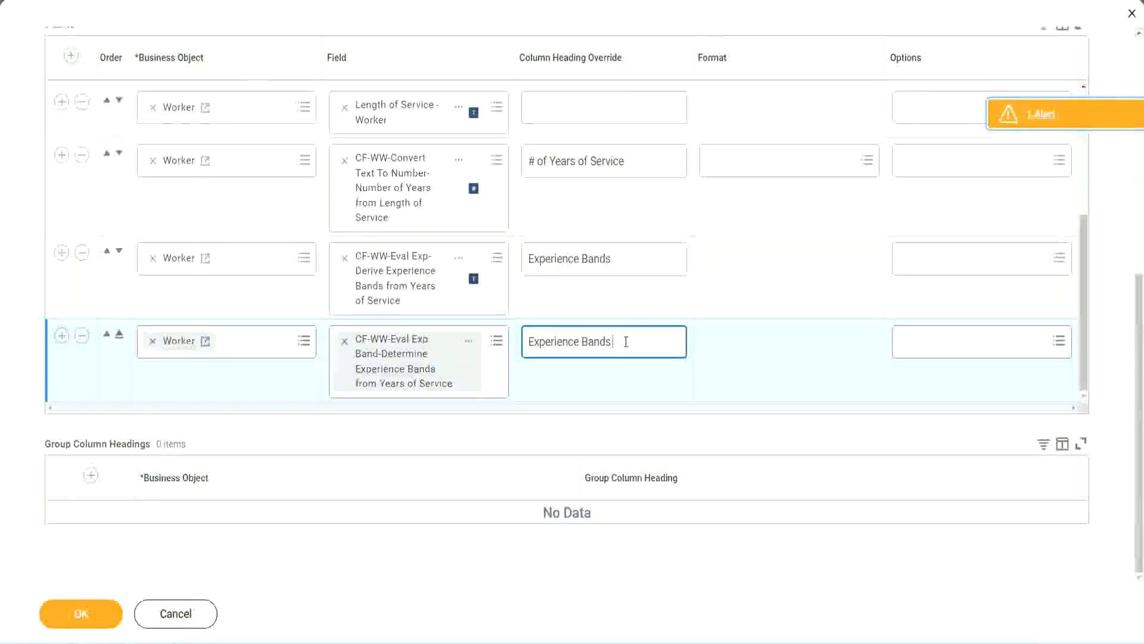
pyautogui.write('(')
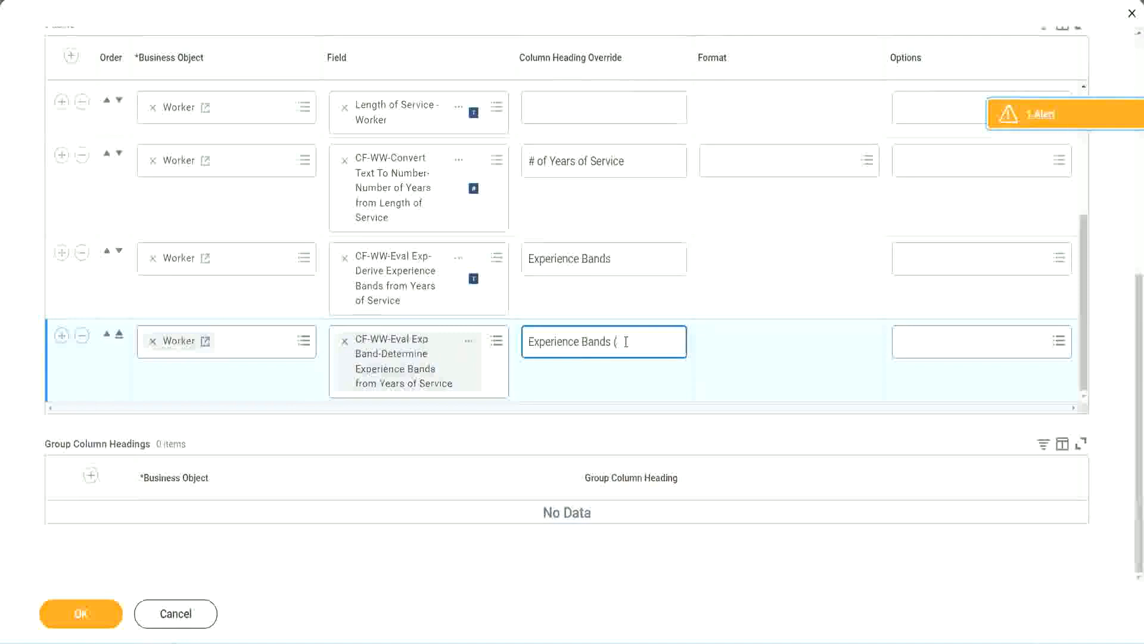
pyautogui.write('Eval E')
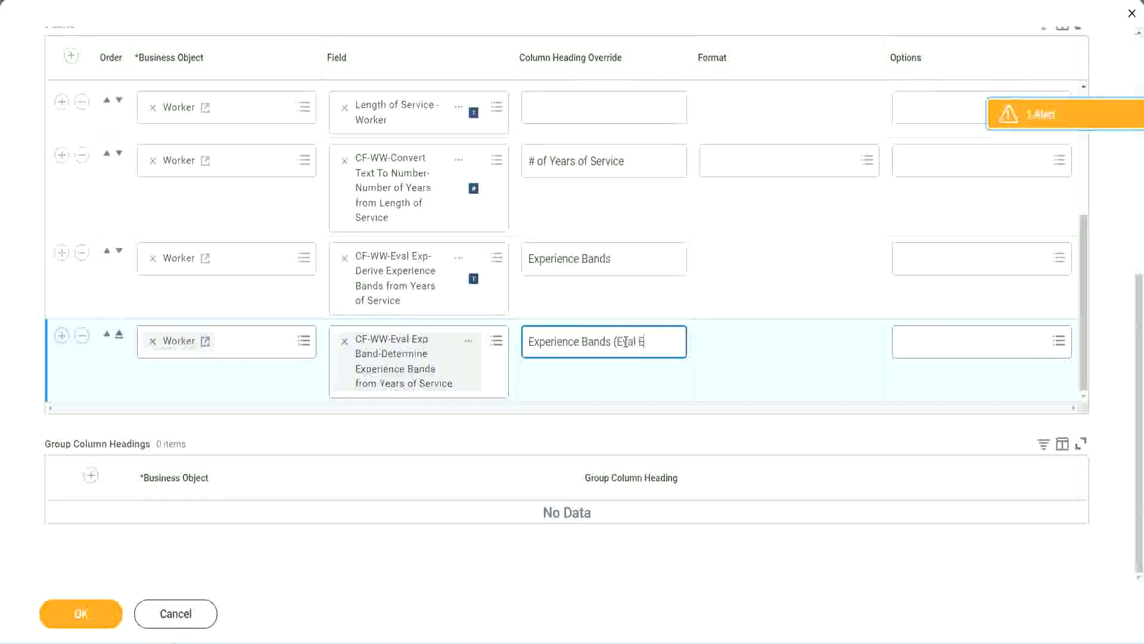
pyautogui.write('xp Bands)')
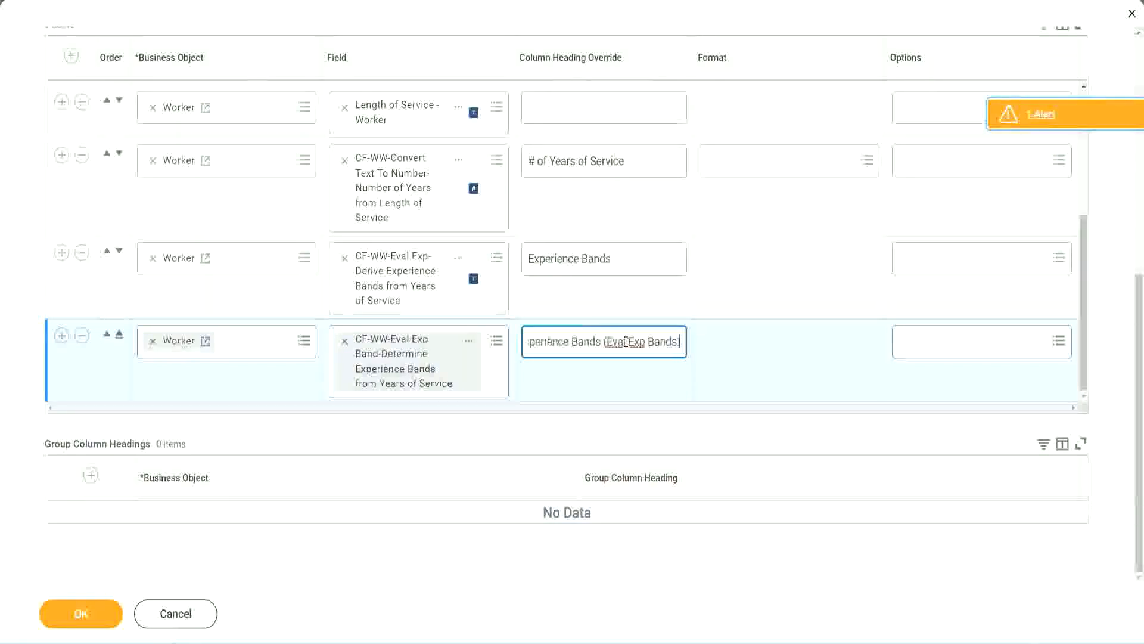
pyautogui.doubleClick(639, 342)
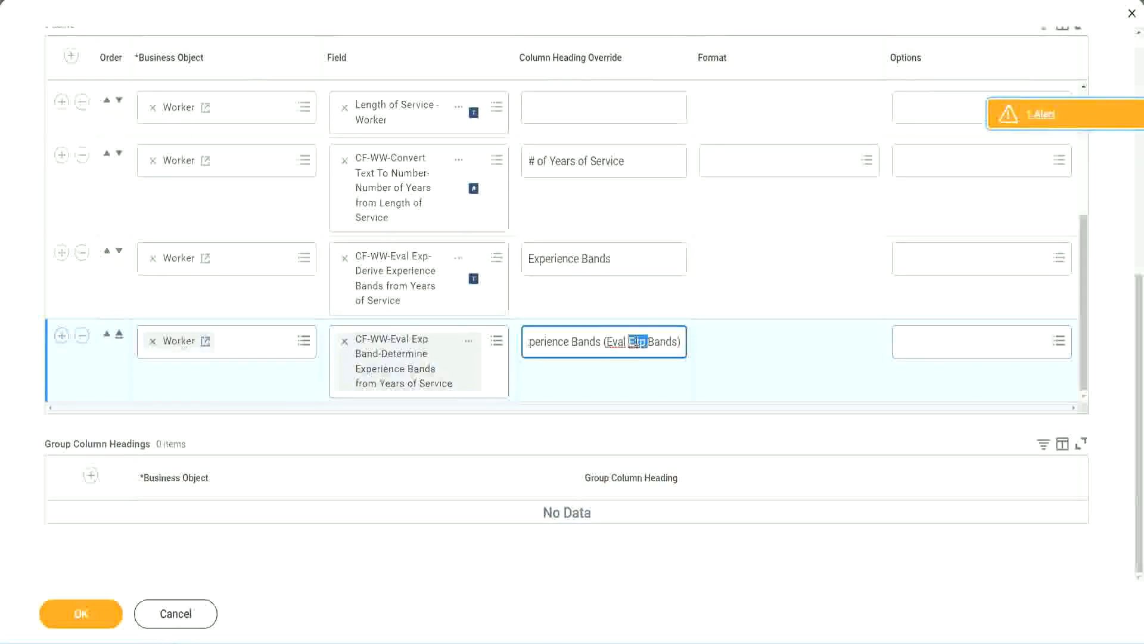
pyautogui.click(660, 337)
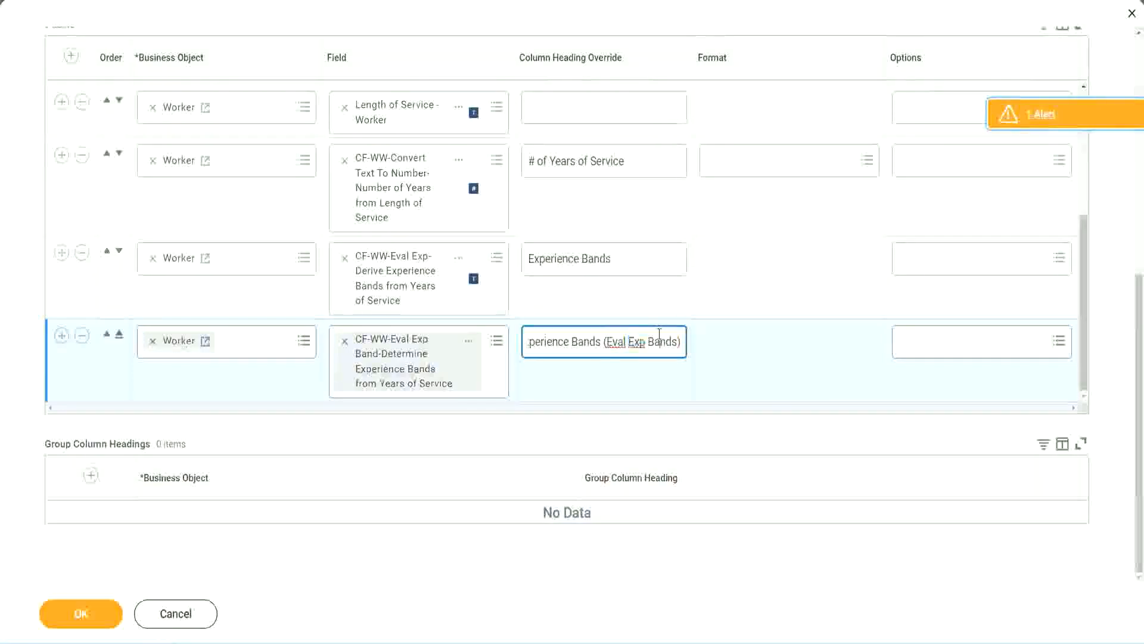
pyautogui.click(87, 617)
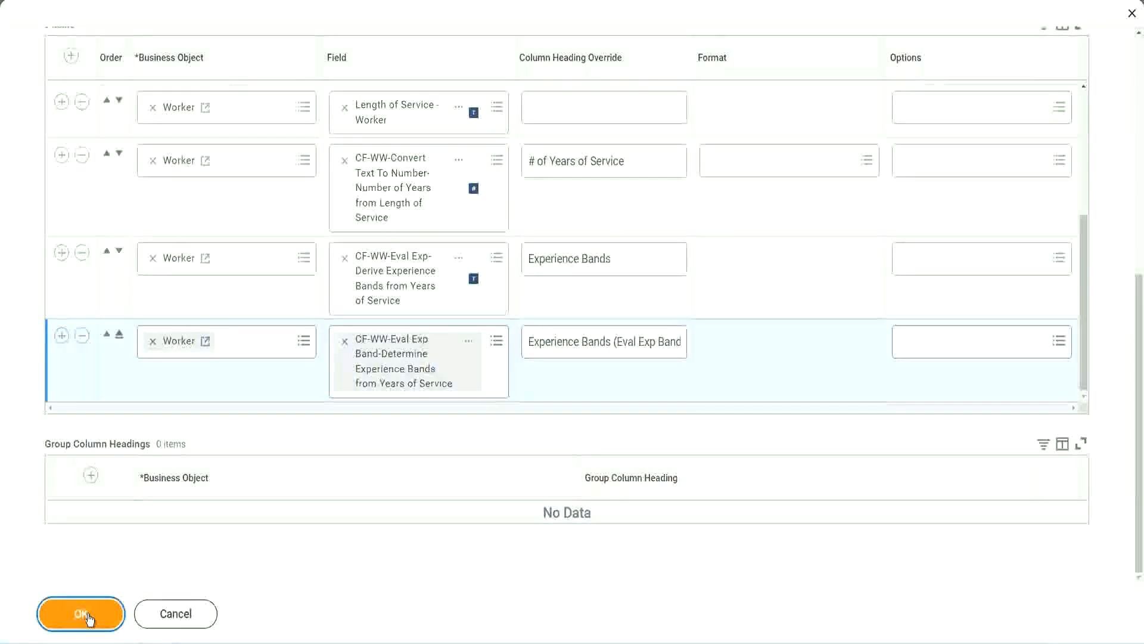